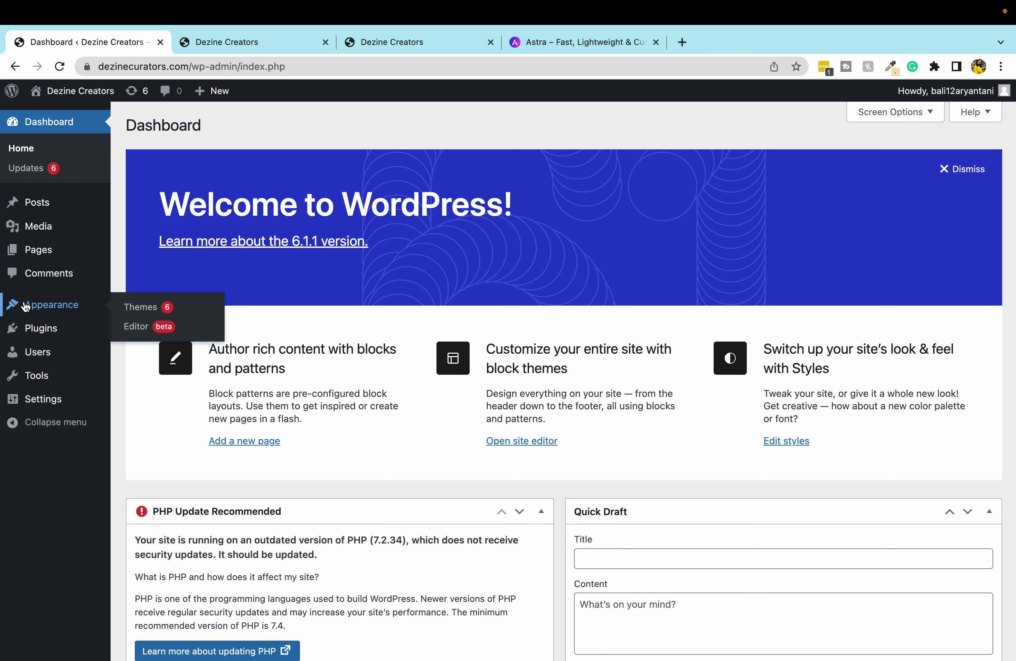
Open the site's installed themes and look through the whole collection
click(50, 305)
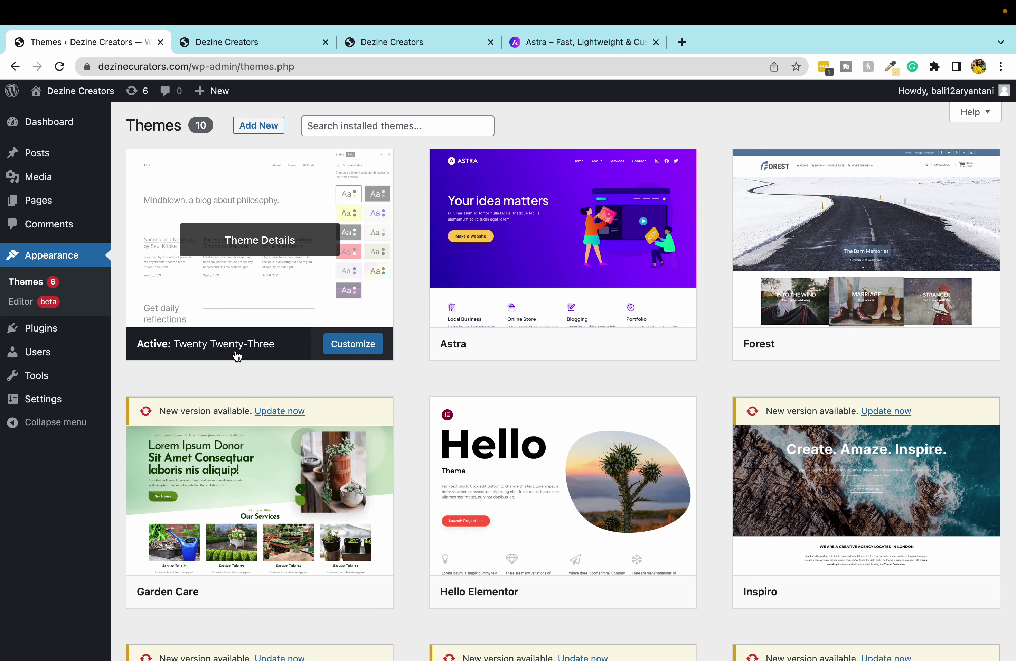
scroll(237, 356, down, 10)
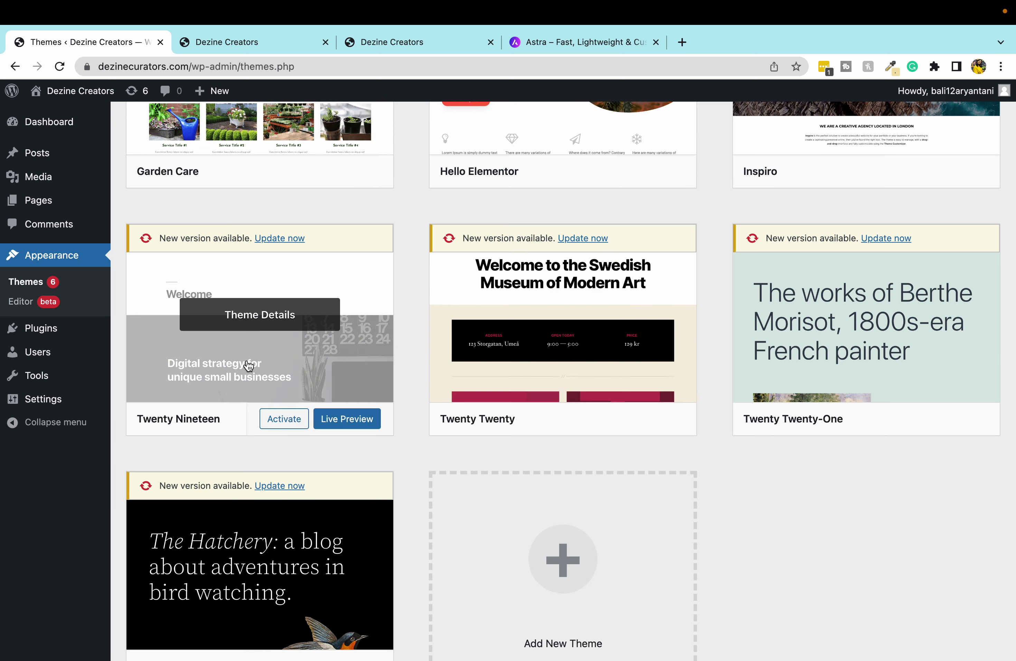
scroll(227, 401, down, 2)
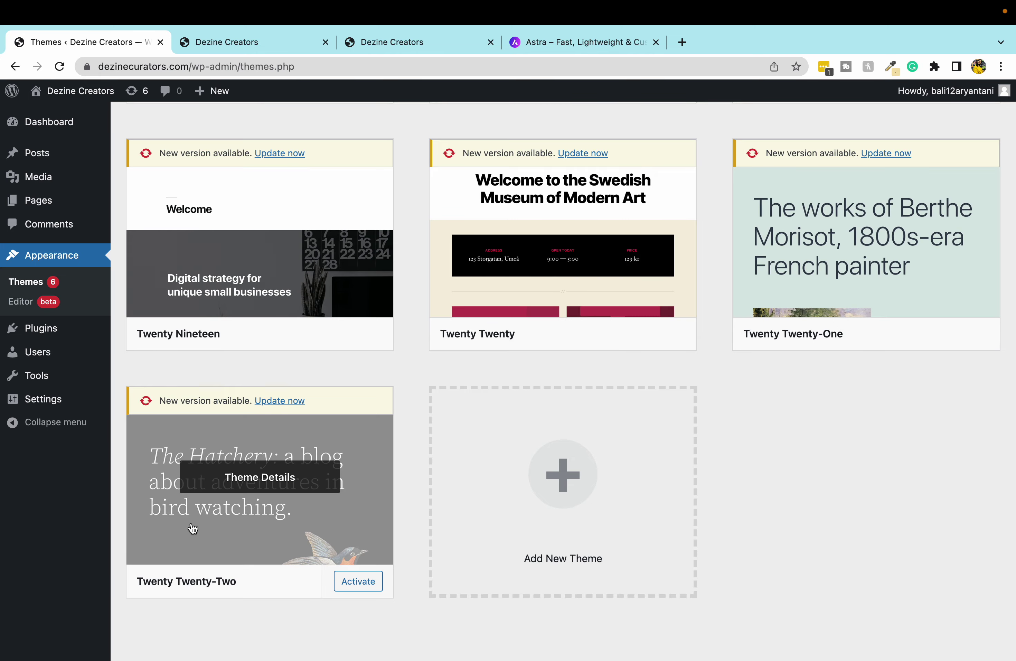
scroll(193, 528, up, 10)
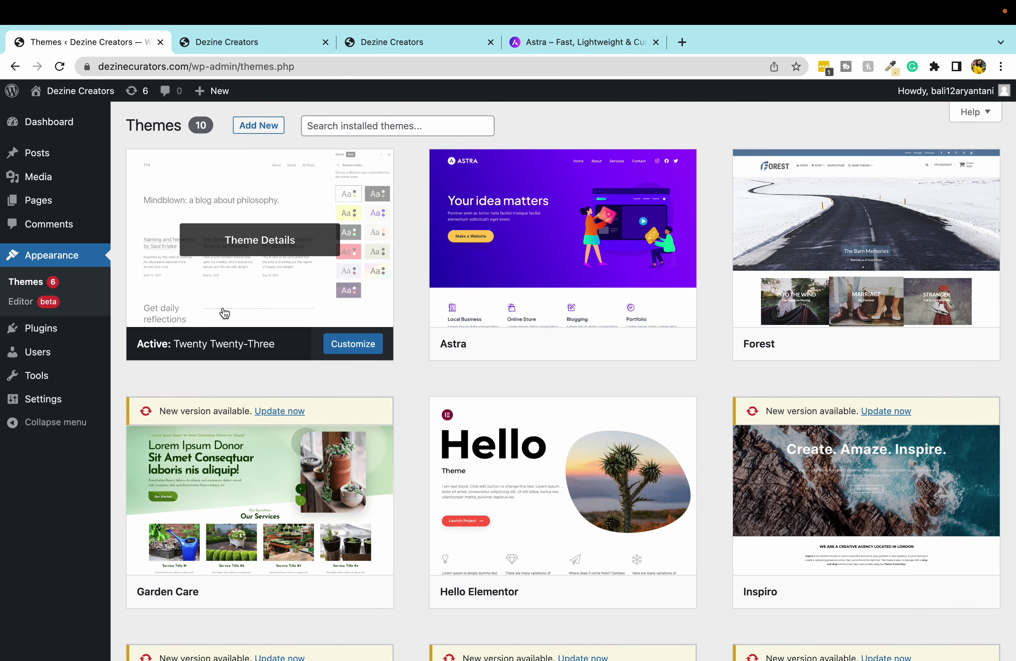
Switch to the Astra website, open its Starter Templates library and browse the free and premium designs
click(526, 51)
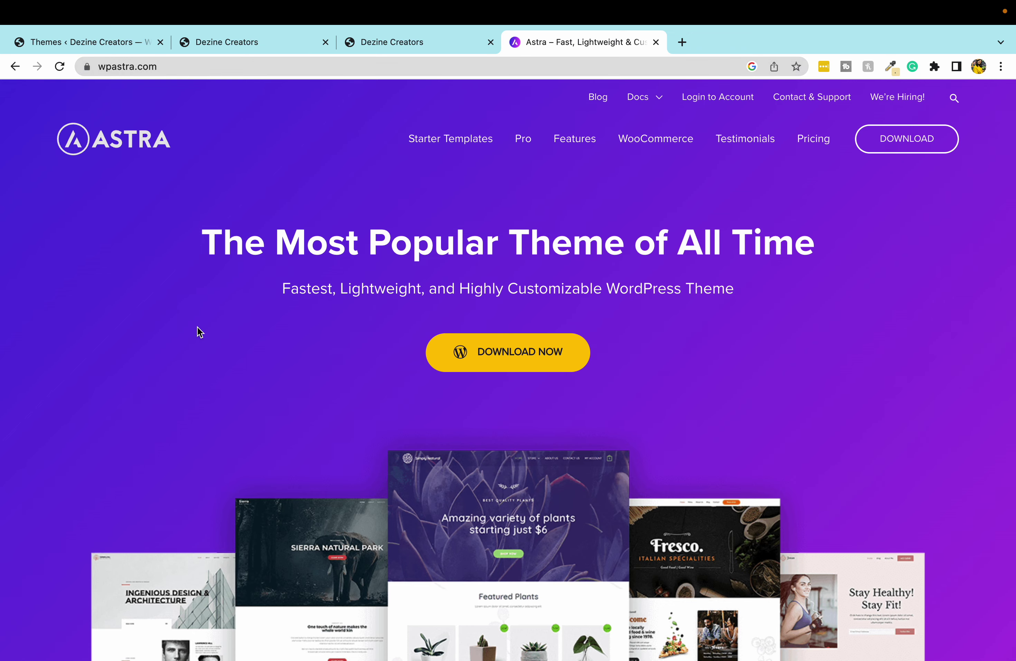
click(447, 139)
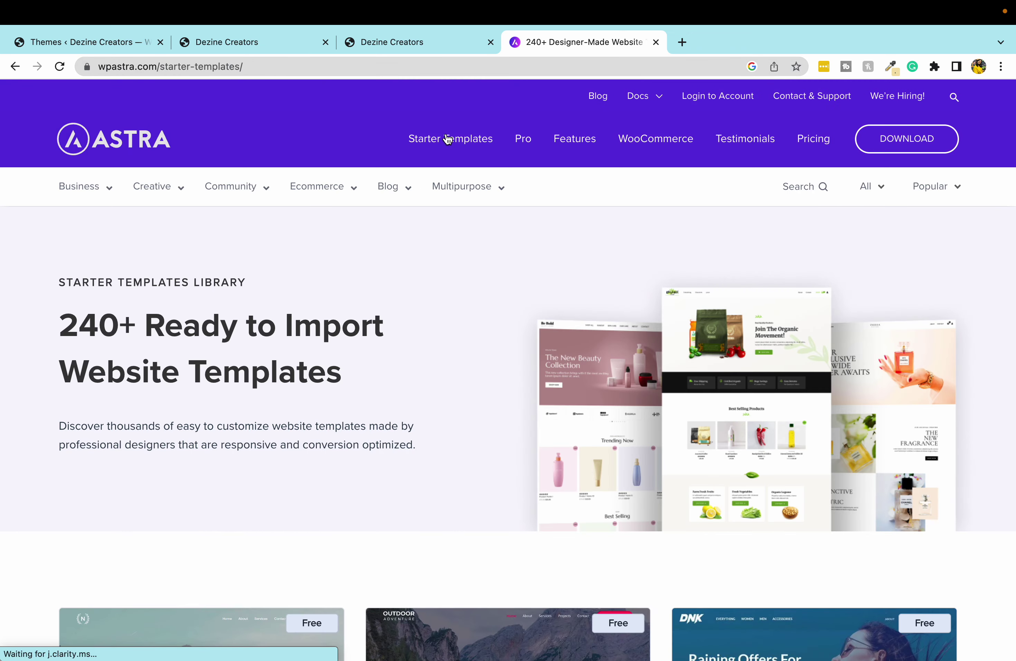
scroll(557, 447, down, 5)
scroll(556, 447, down, 3)
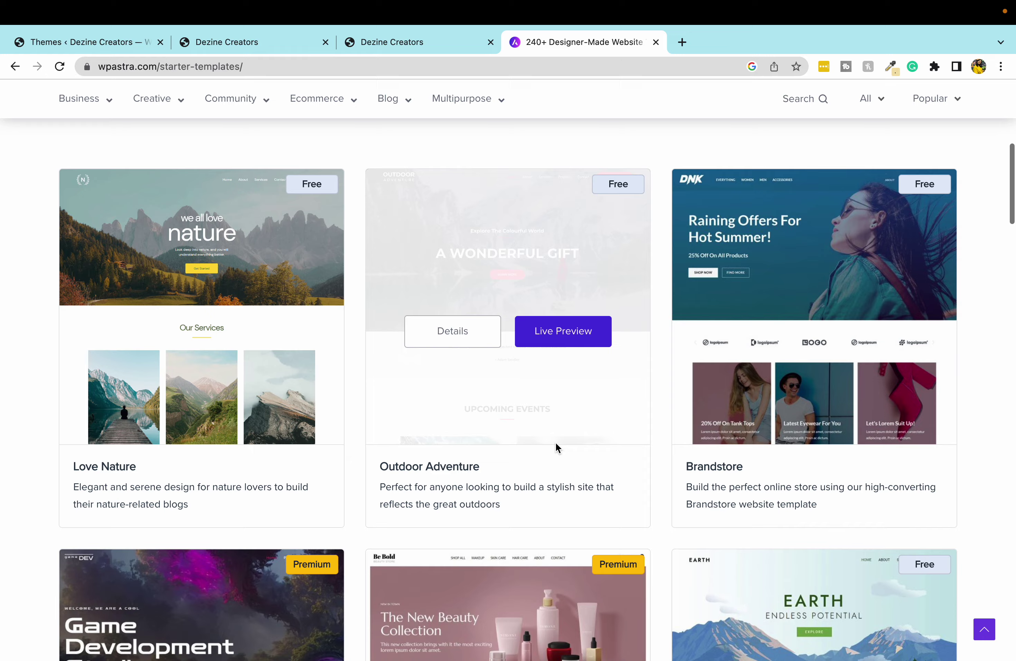
scroll(103, 457, down, 5)
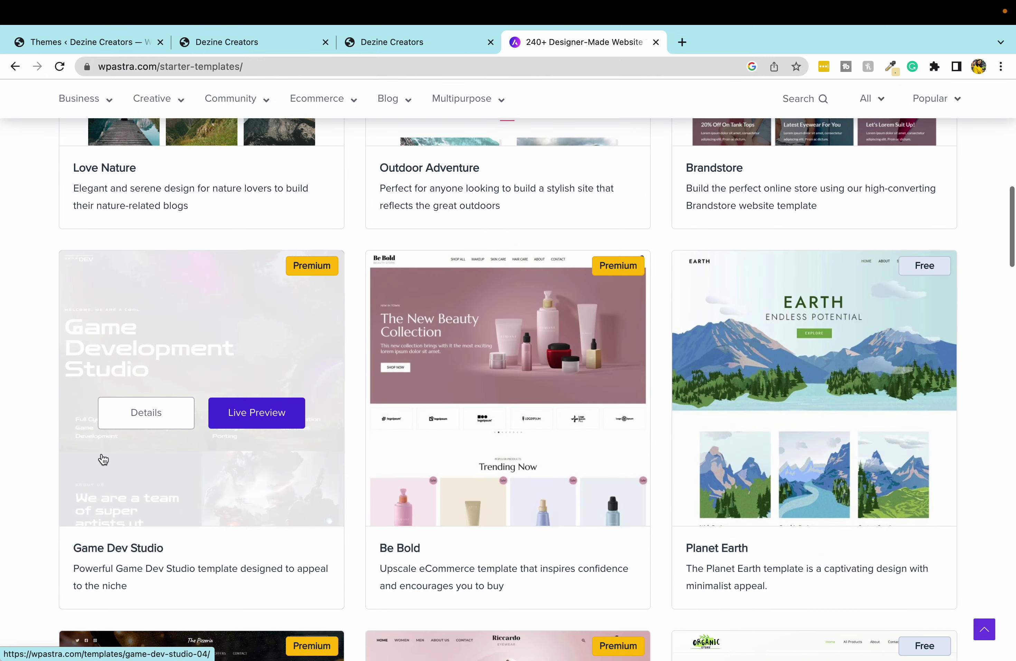
scroll(102, 455, down, 10)
scroll(674, 348, down, 4)
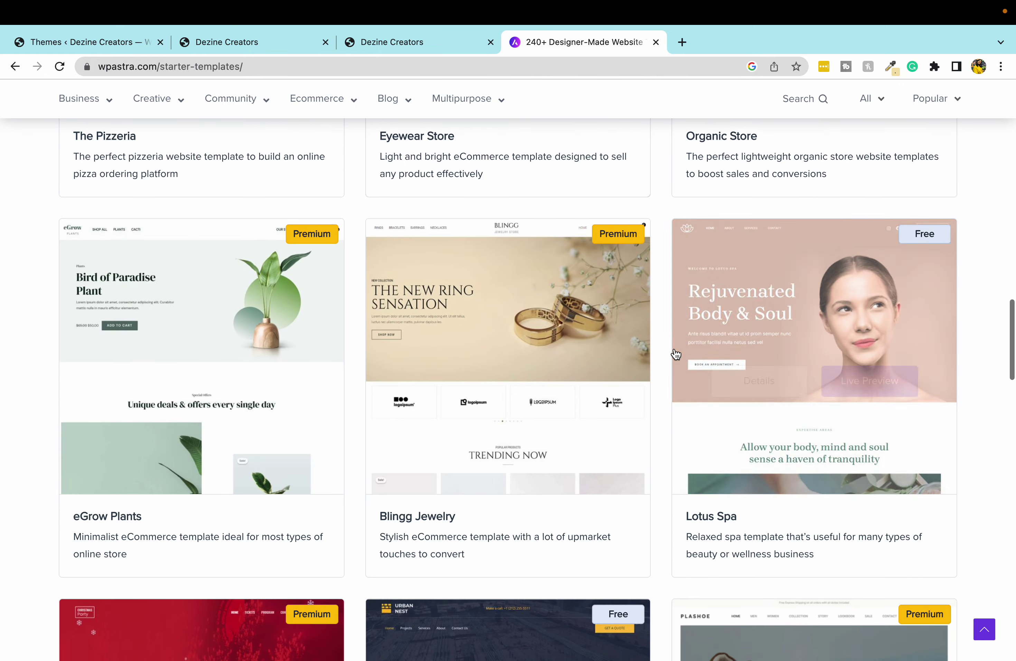
Open the live preview of the Lotus Spa template and look through its home page
click(854, 384)
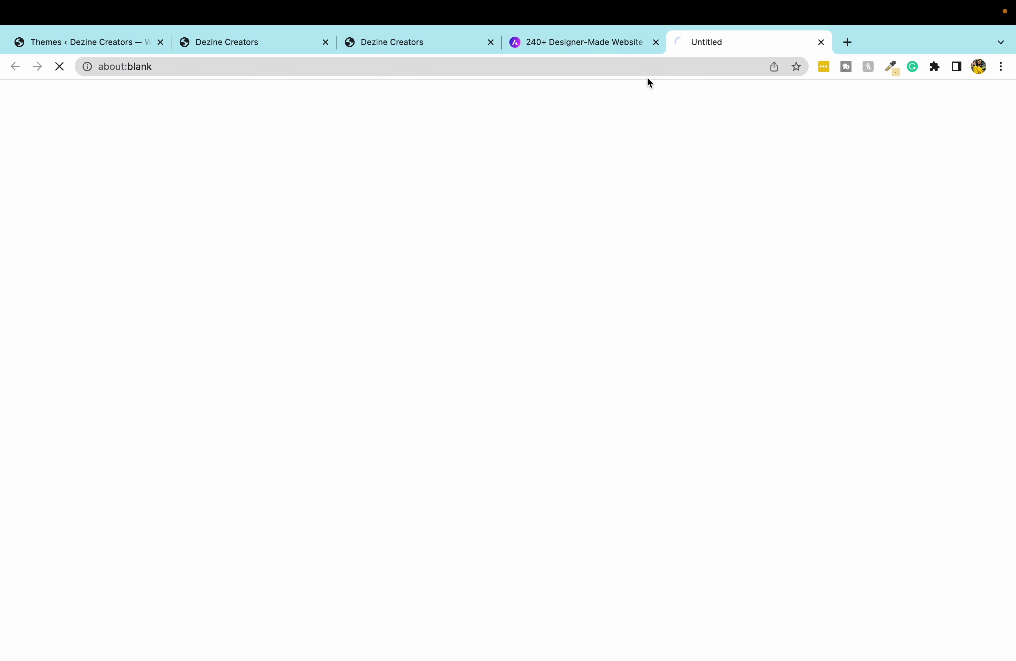
scroll(615, 444, down, 15)
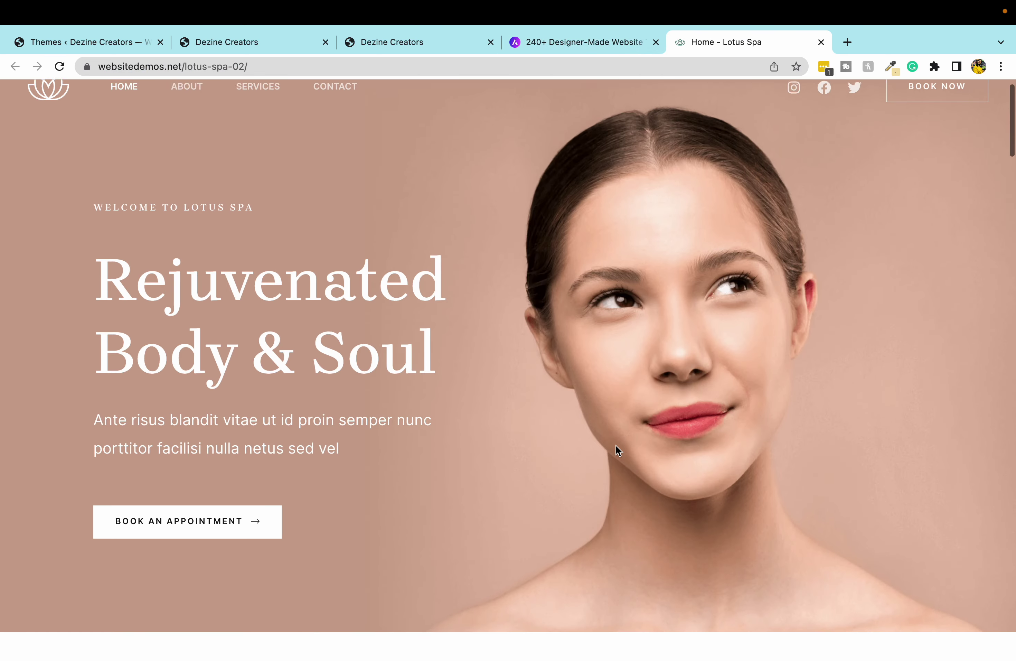
scroll(615, 444, down, 20)
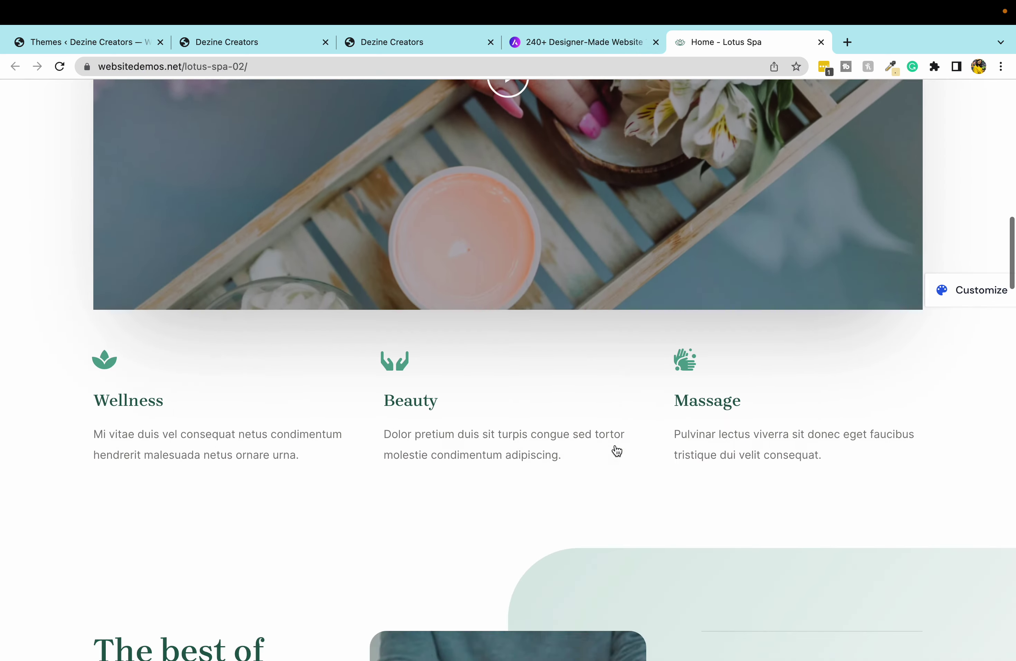
scroll(616, 449, down, 20)
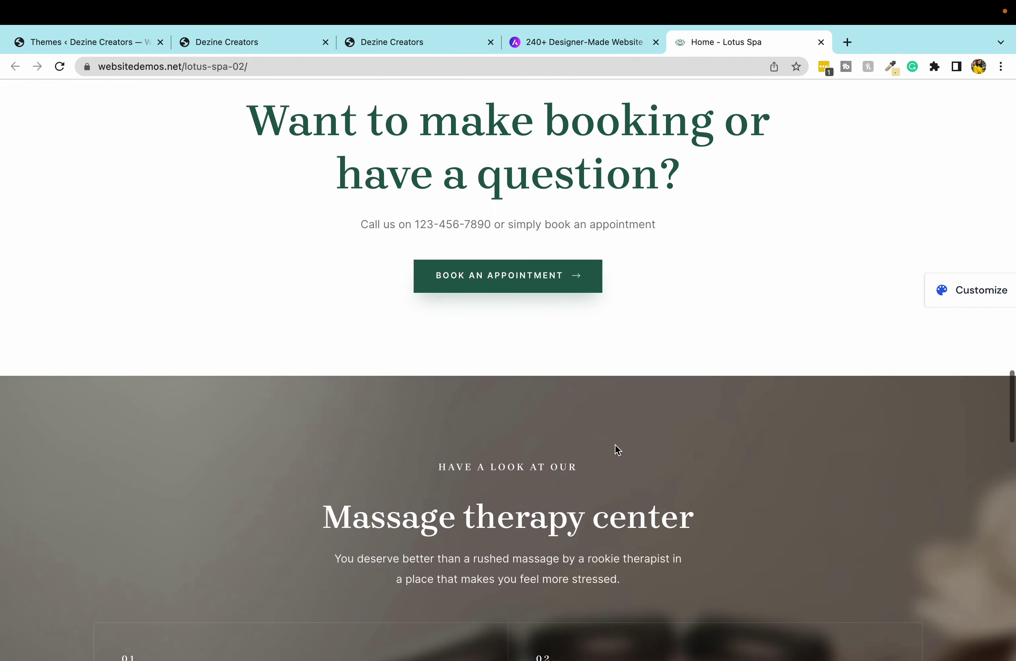
scroll(615, 443, down, 7)
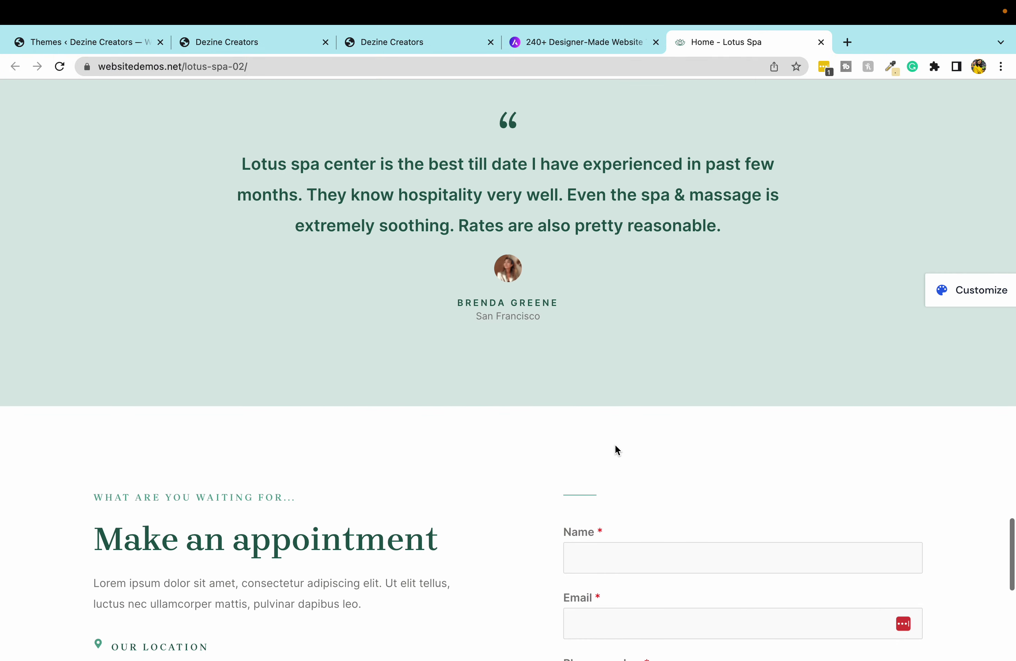
Return to the Astra starter templates library, look through the remaining designs and go to page 2
click(533, 64)
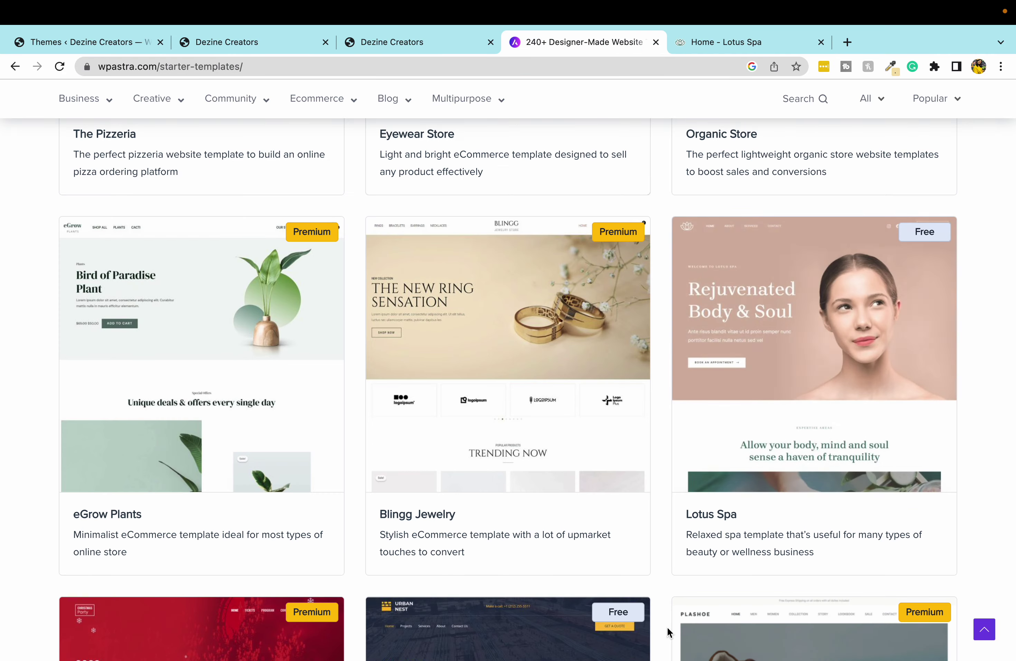
scroll(667, 626, down, 15)
scroll(603, 374, down, 15)
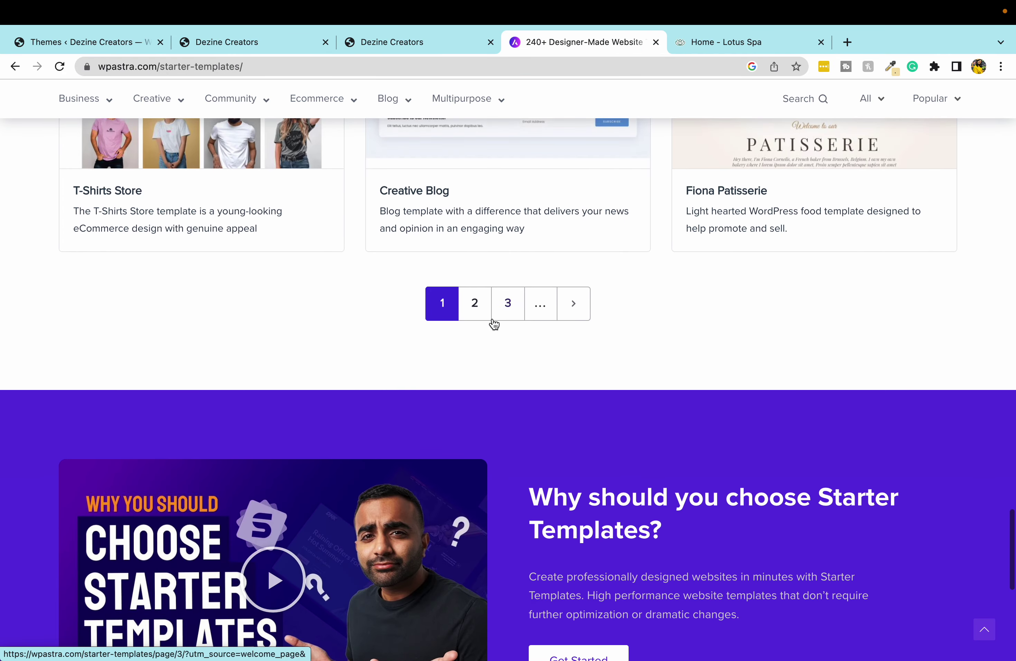
click(470, 304)
scroll(471, 311, up, 5)
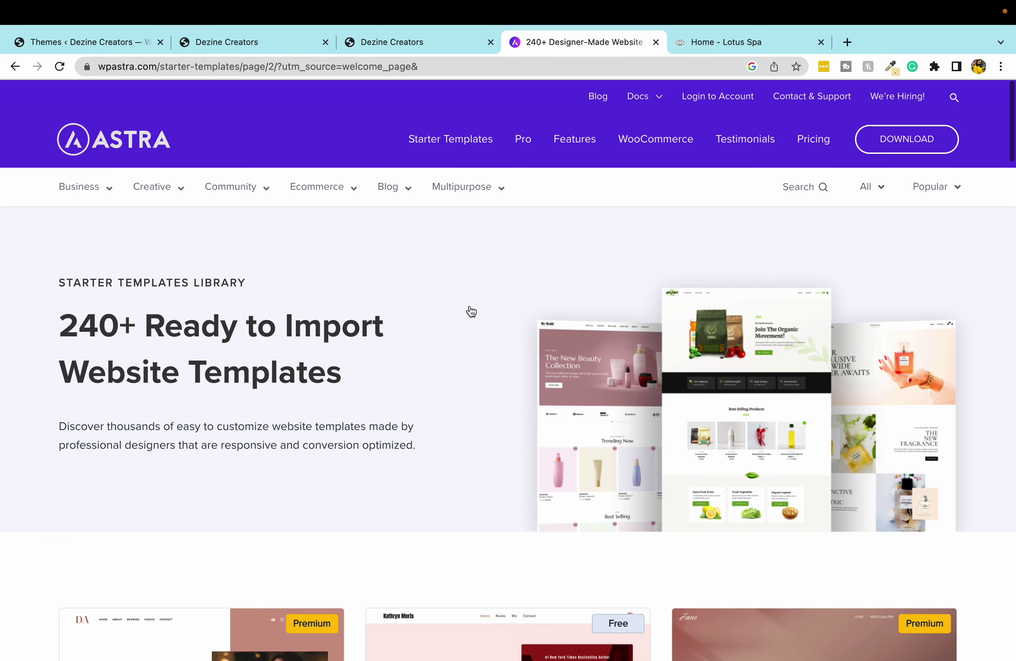
Examine the template categories and the designs listed on page 2 of the library
mouse_move(335, 210)
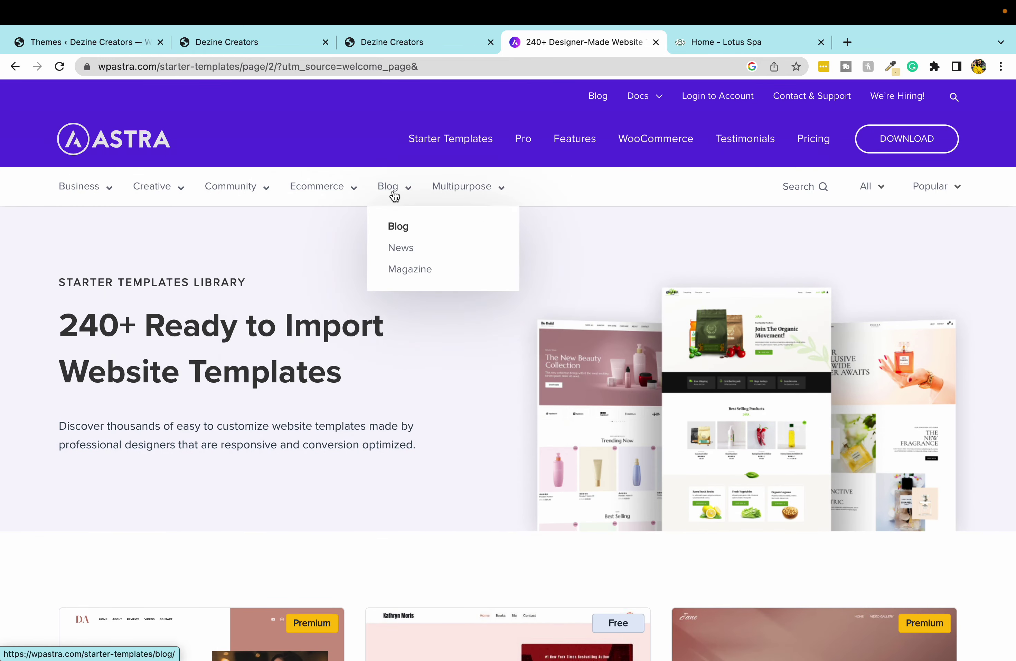
scroll(173, 438, down, 7)
scroll(173, 437, down, 15)
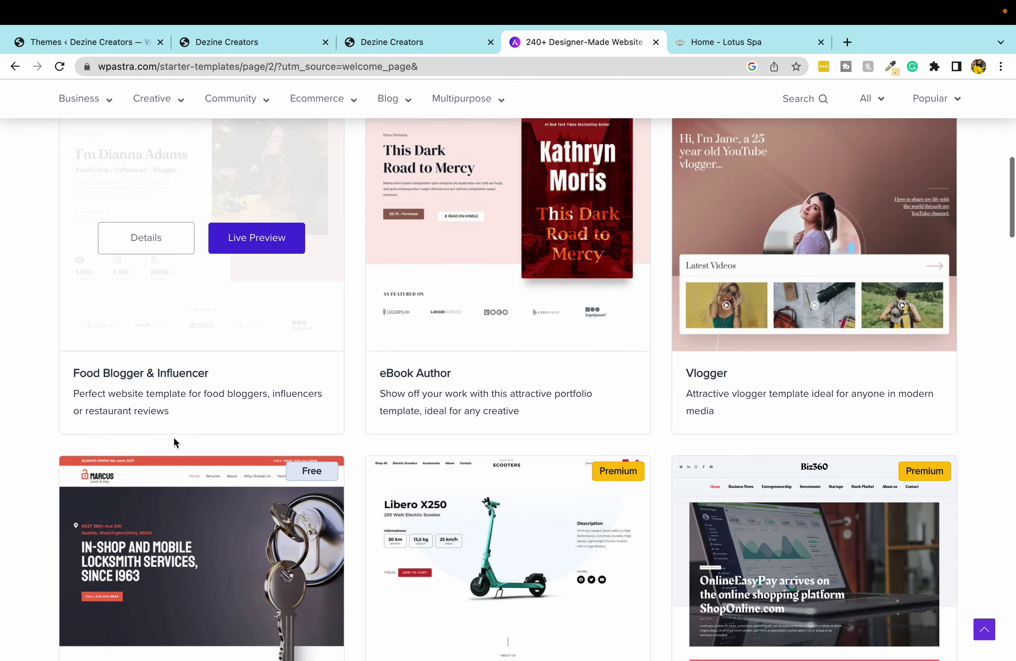
scroll(173, 437, down, 12)
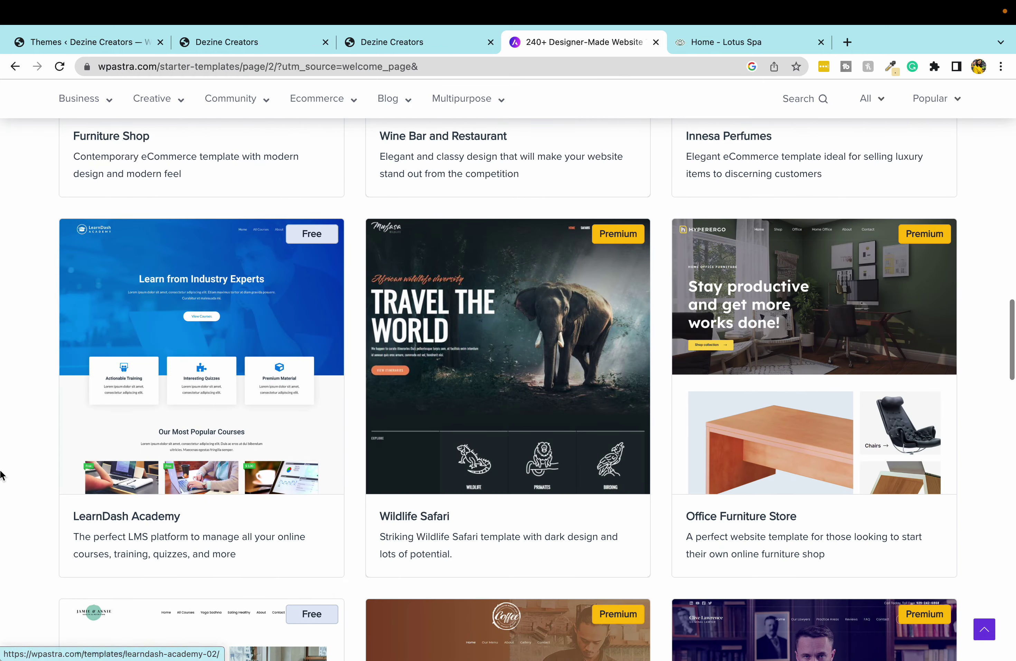
scroll(1, 472, down, 7)
scroll(2, 474, down, 10)
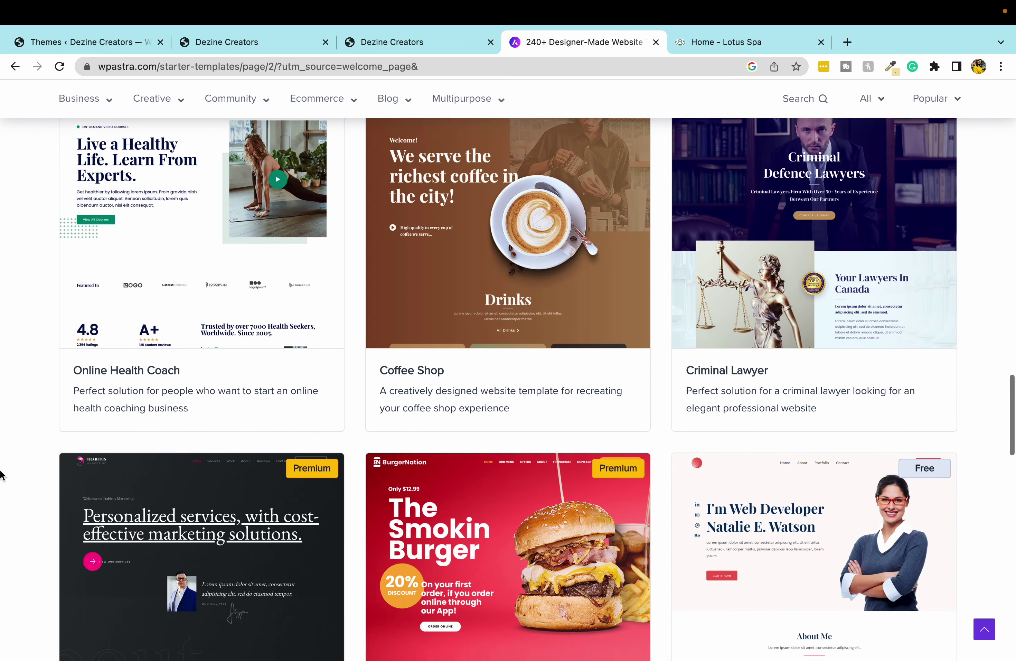
scroll(56, 515, down, 10)
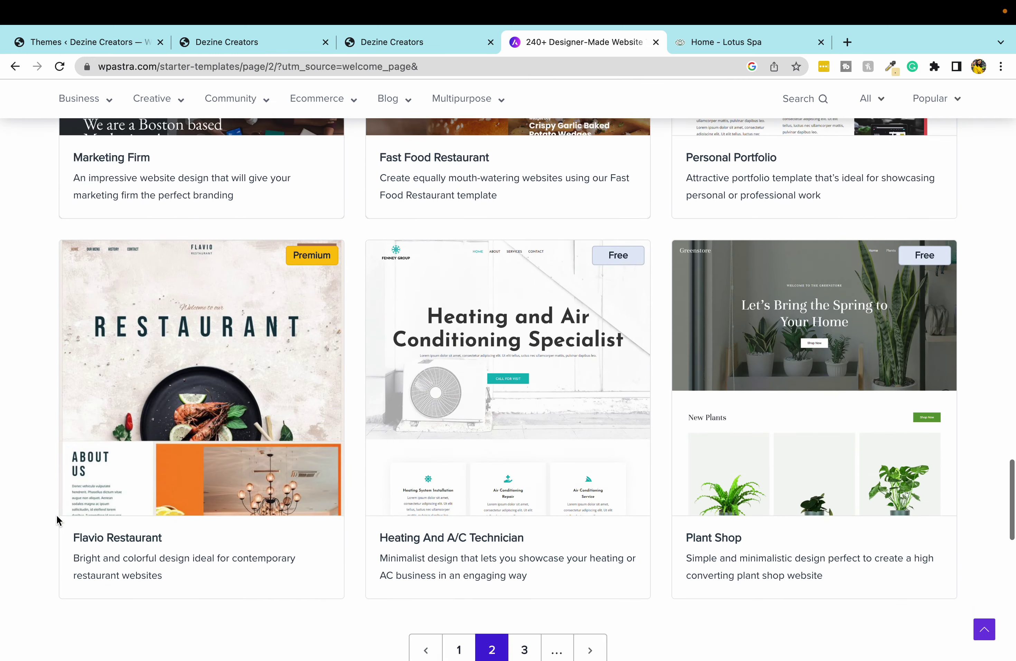
scroll(661, 479, down, 3)
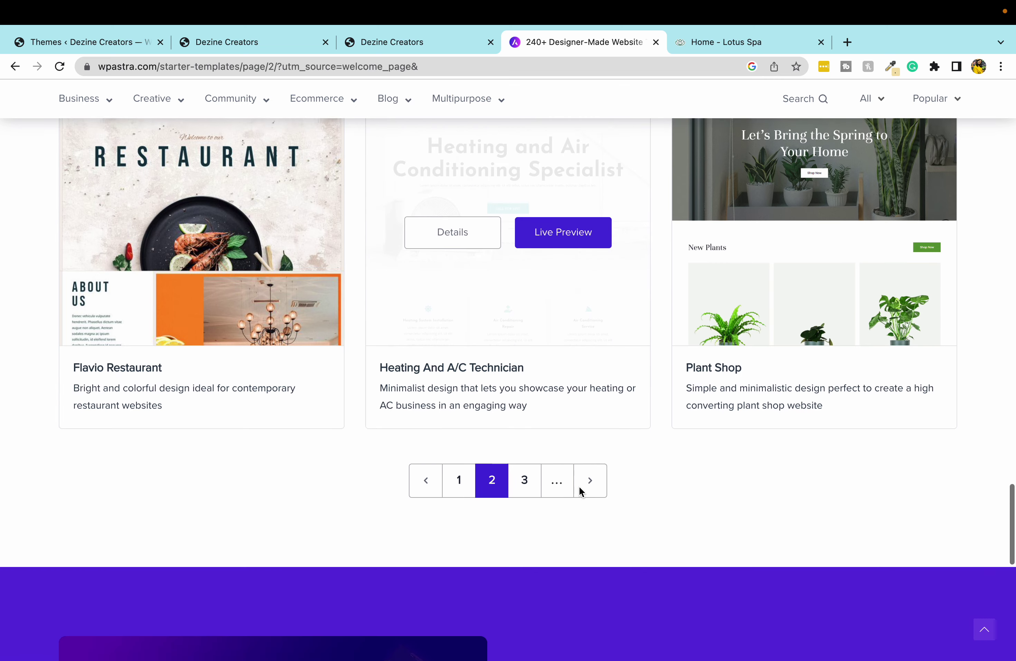
Go to page 3 of the starter templates library and browse its designs
click(521, 465)
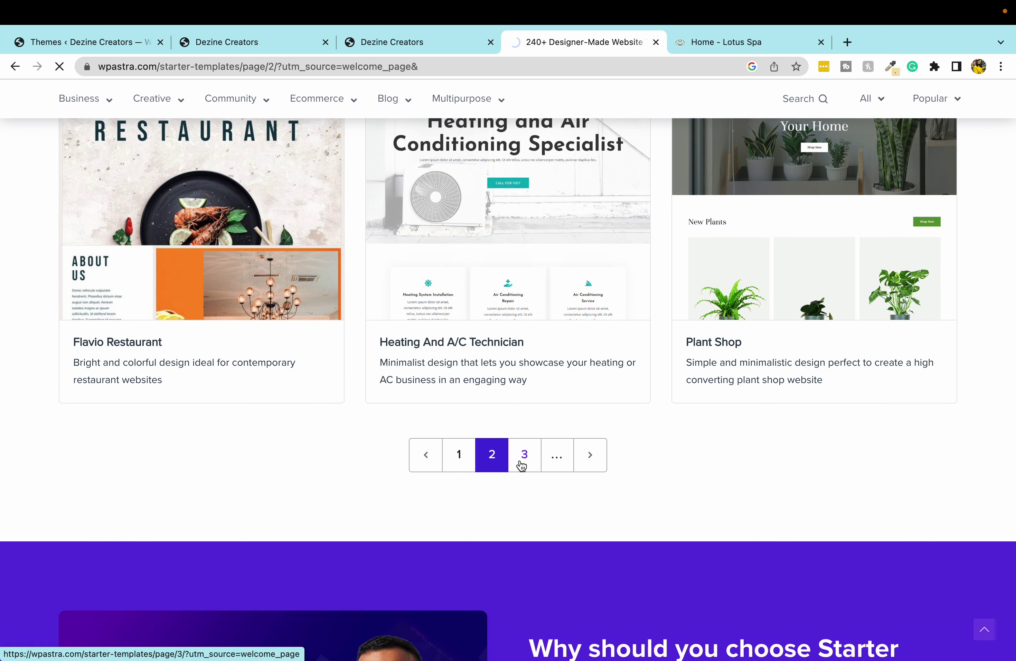
scroll(521, 466, down, 7)
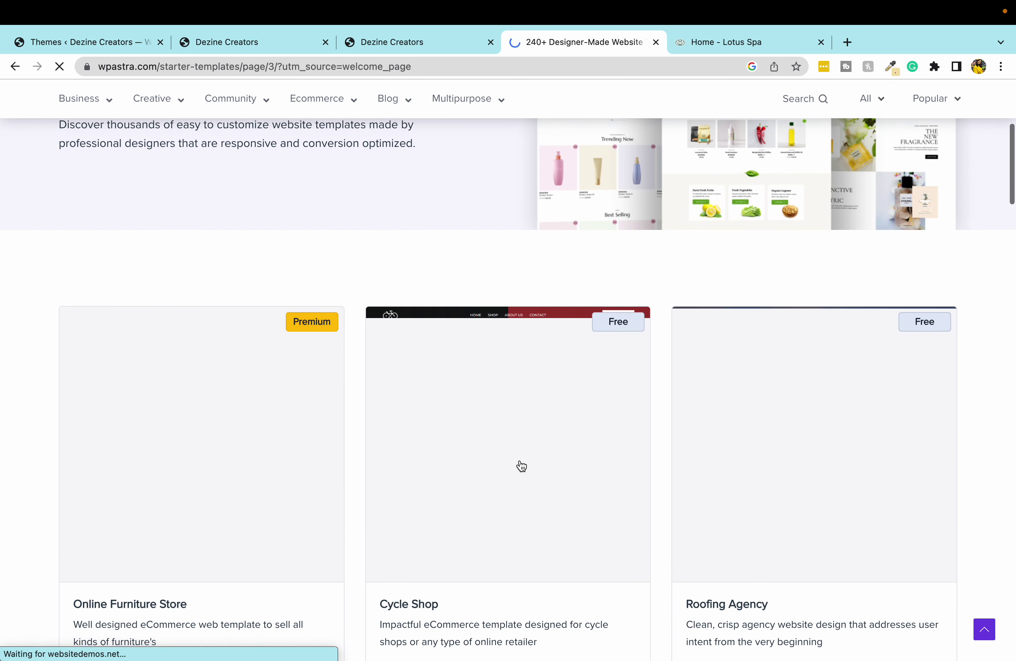
scroll(521, 465, down, 4)
scroll(521, 466, up, 2)
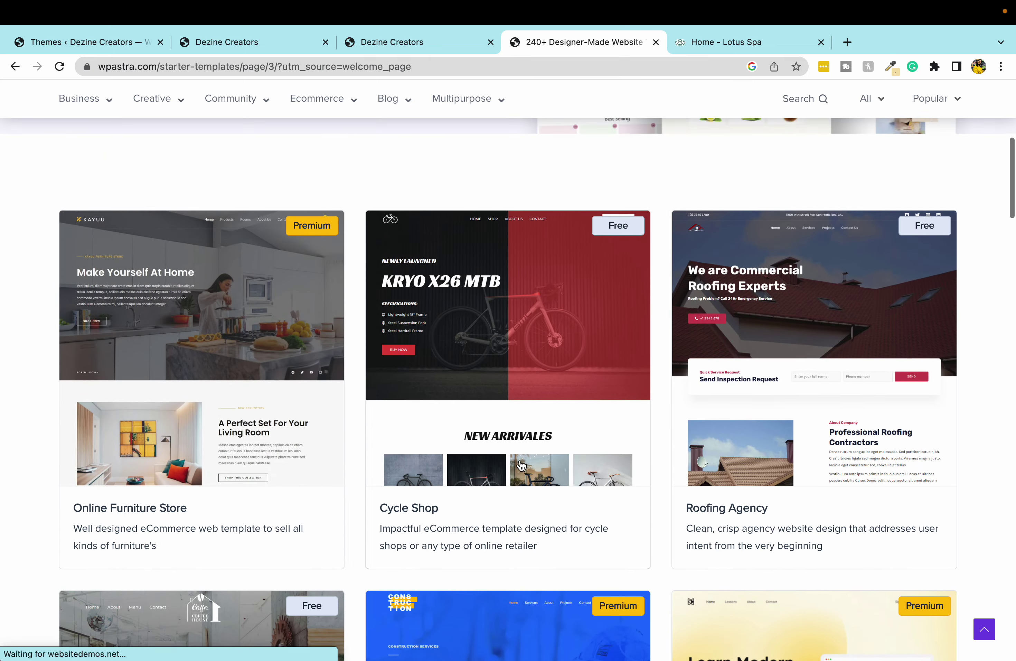
scroll(521, 465, down, 12)
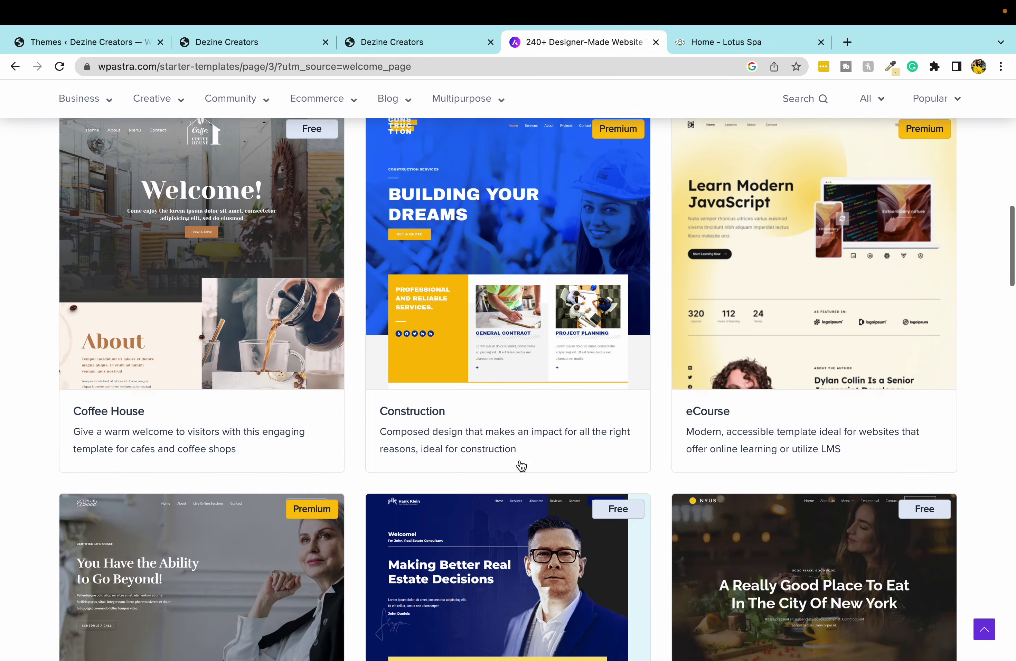
scroll(521, 466, up, 3)
scroll(266, 481, down, 1)
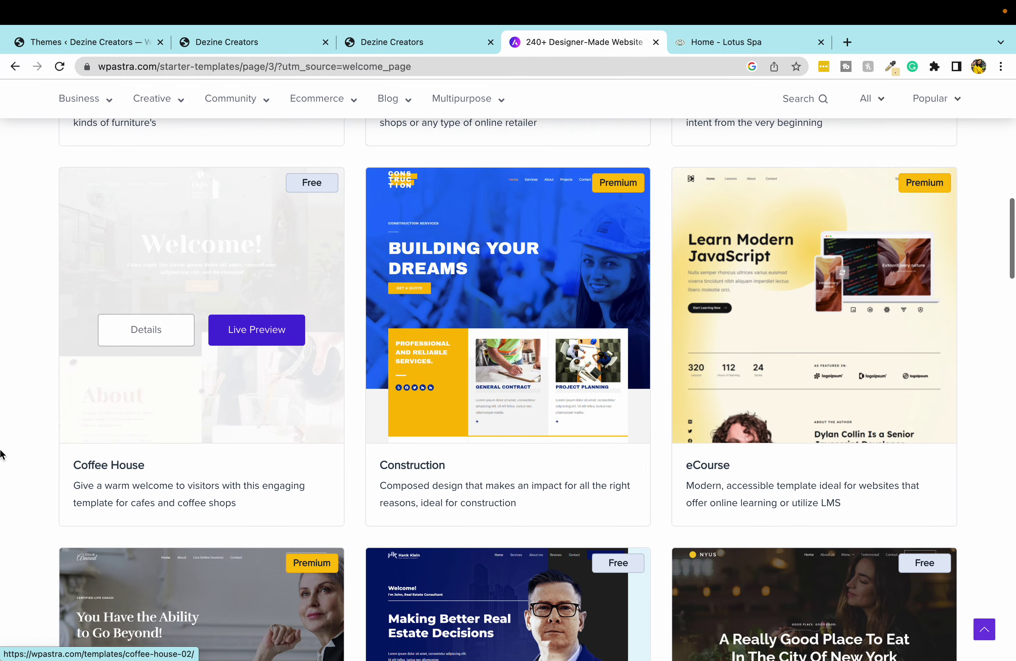
Open the live preview of the Coffee House template and look through its home page
mouse_move(289, 348)
click(256, 326)
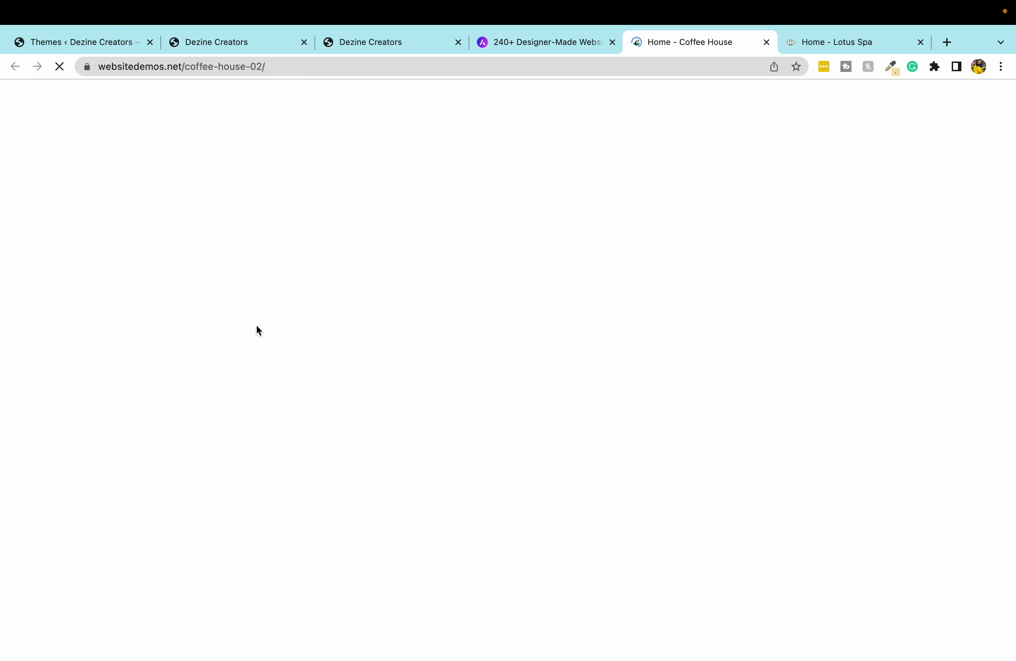
scroll(256, 329, down, 20)
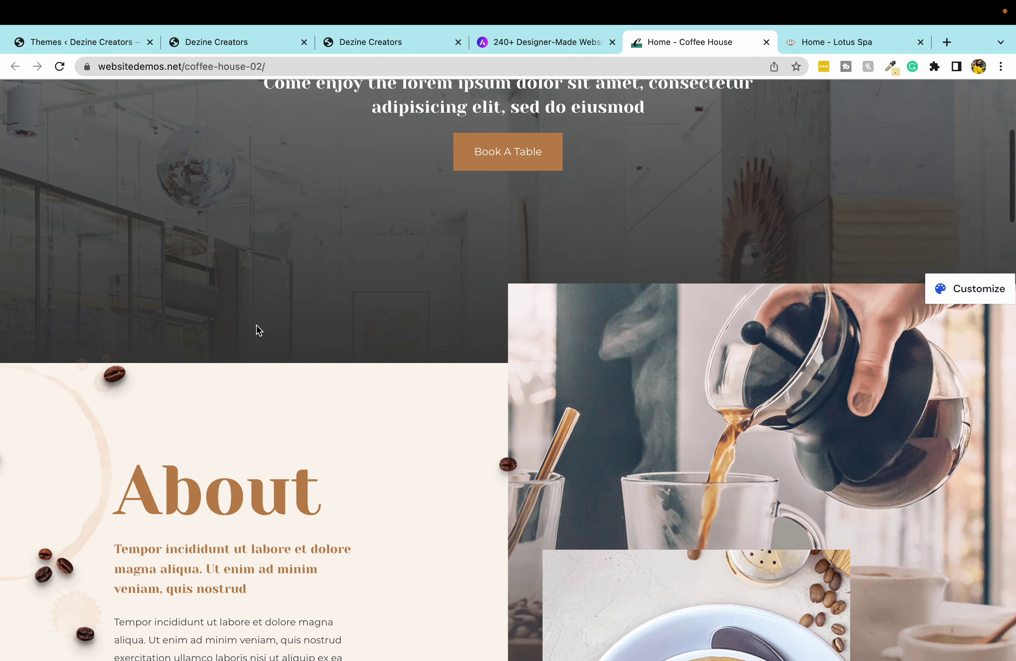
scroll(257, 326, down, 20)
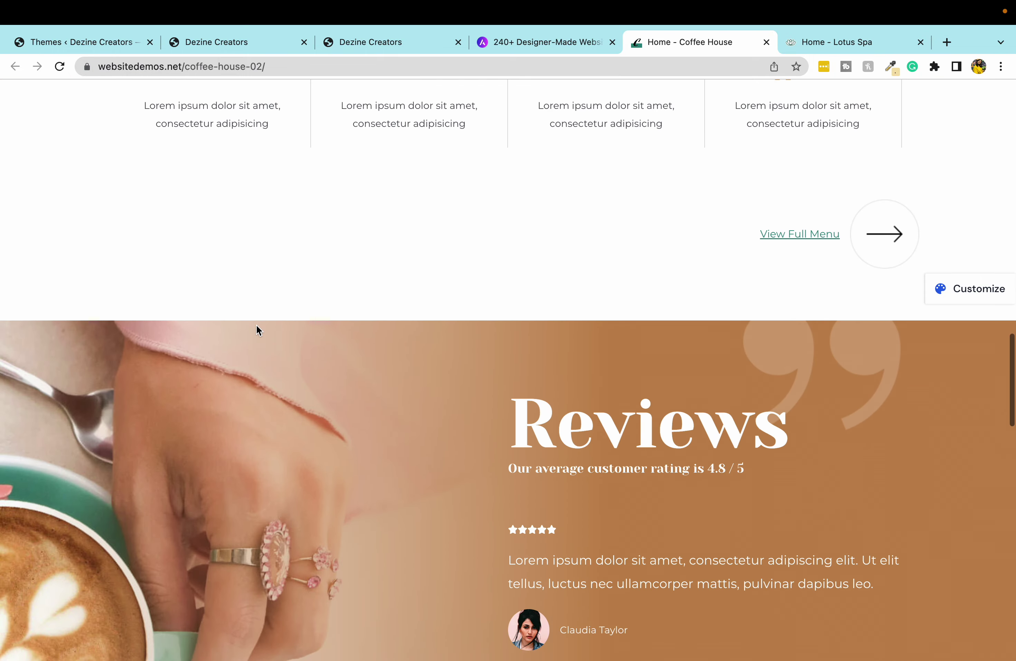
scroll(257, 324, up, 20)
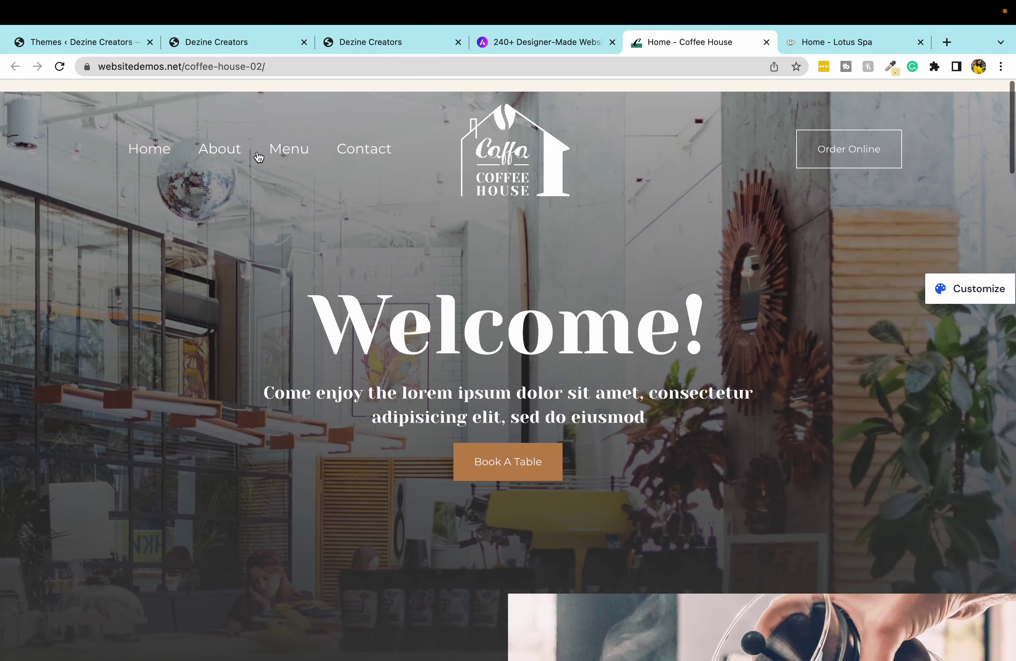
Open the About page of the Coffee House demo and review its layout
click(216, 141)
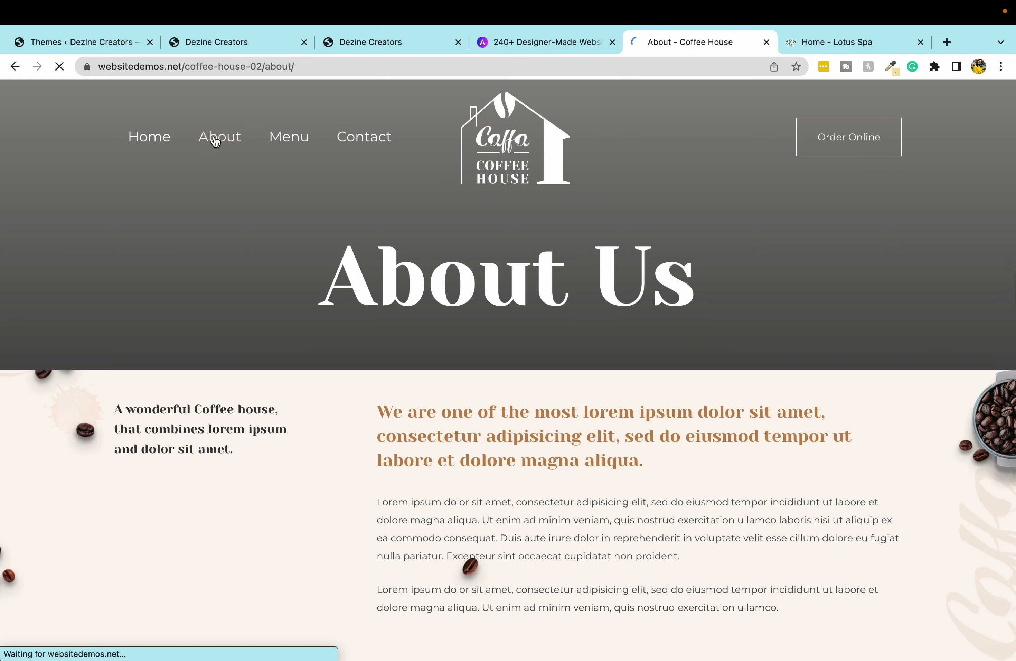
scroll(546, 380, down, 12)
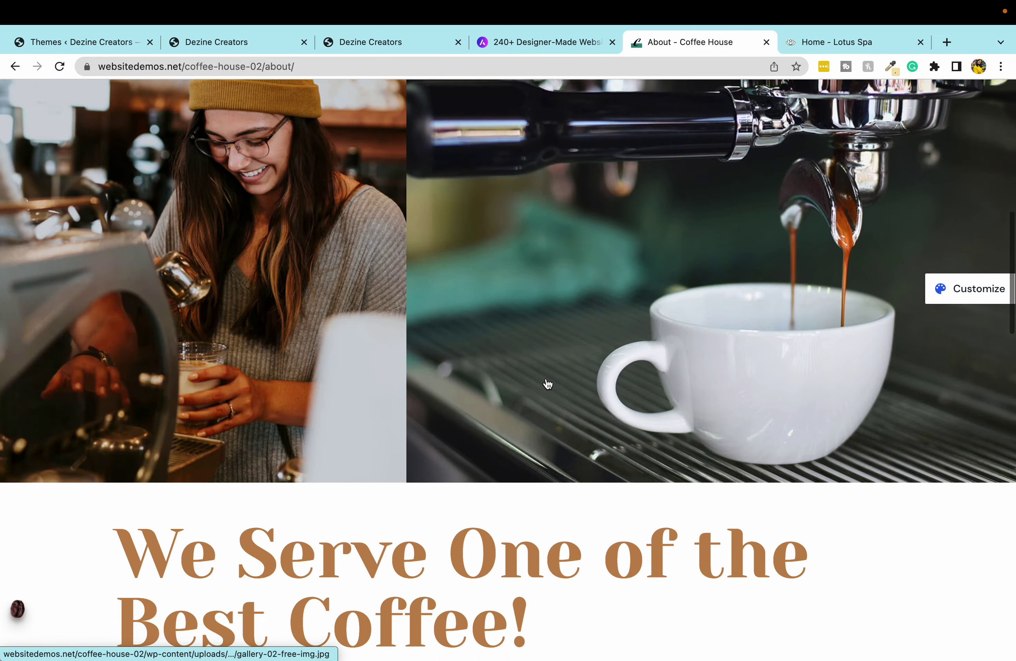
scroll(547, 383, down, 15)
scroll(546, 379, up, 6)
scroll(546, 377, up, 20)
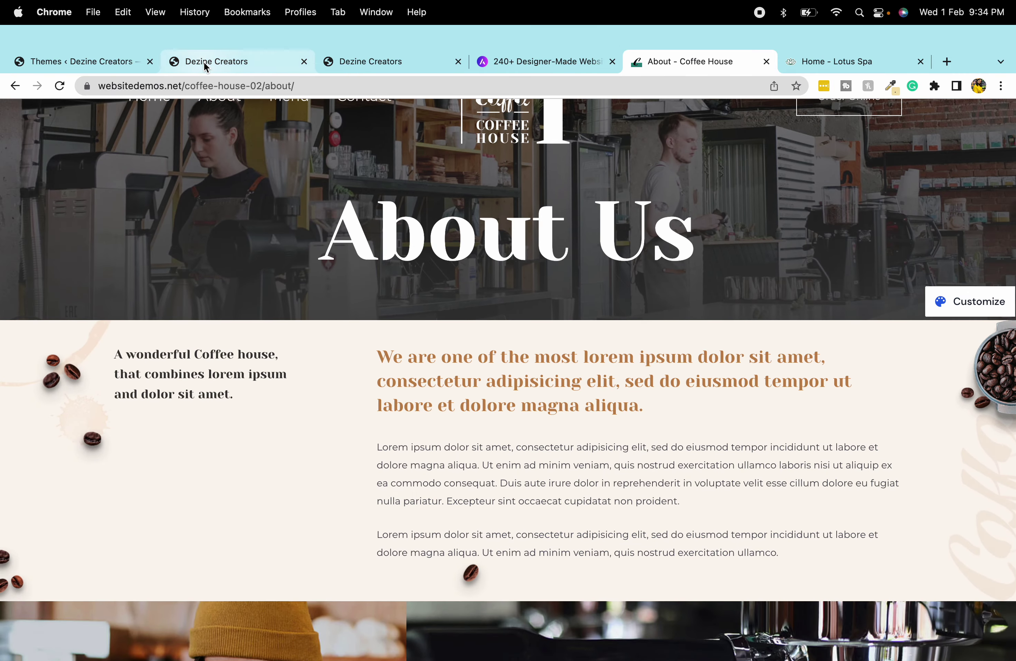
Return to the site's WordPress themes admin, search the theme directory for Astra and activate the Astra theme
click(204, 63)
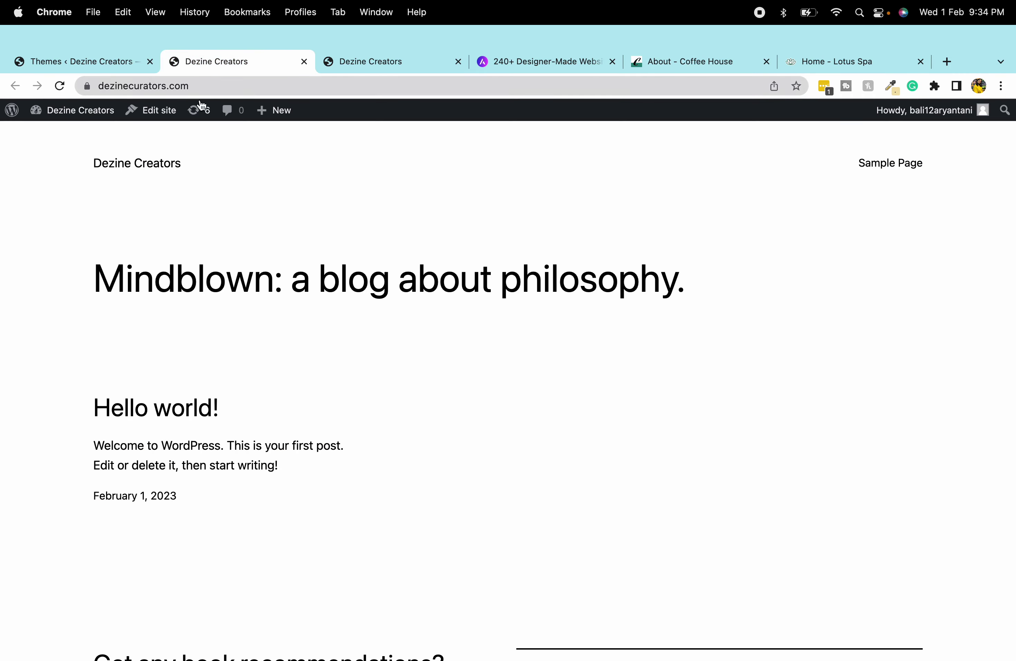
click(49, 61)
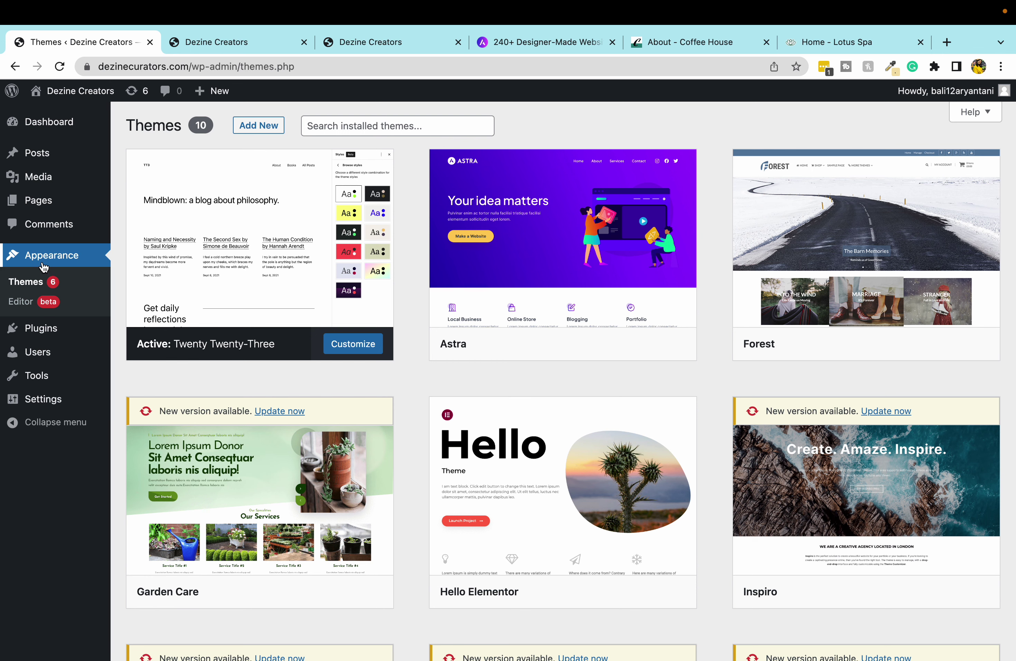
click(257, 126)
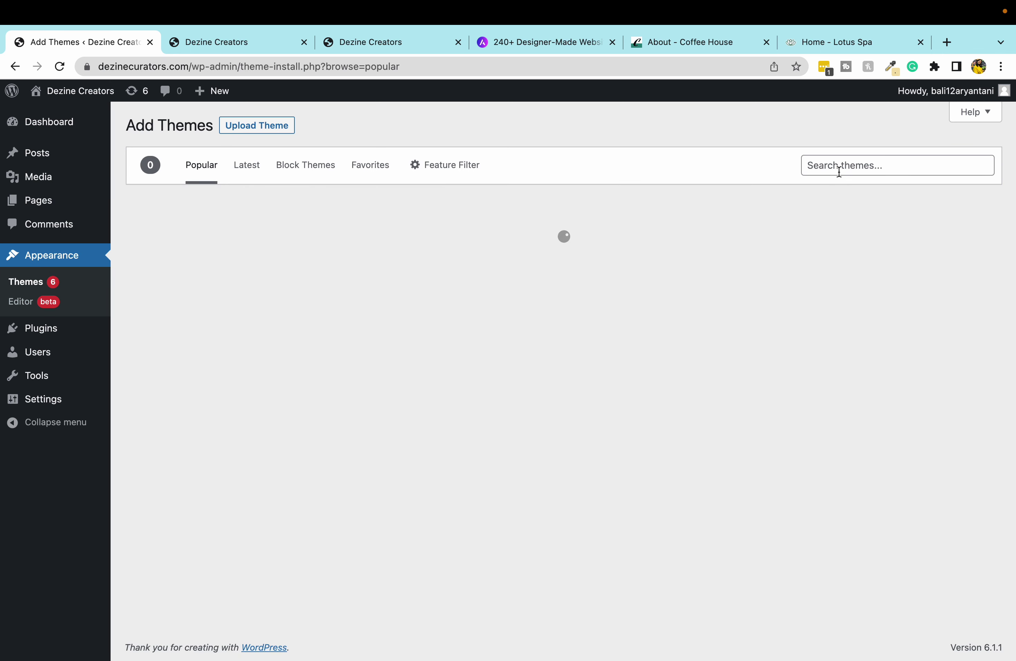
click(839, 170)
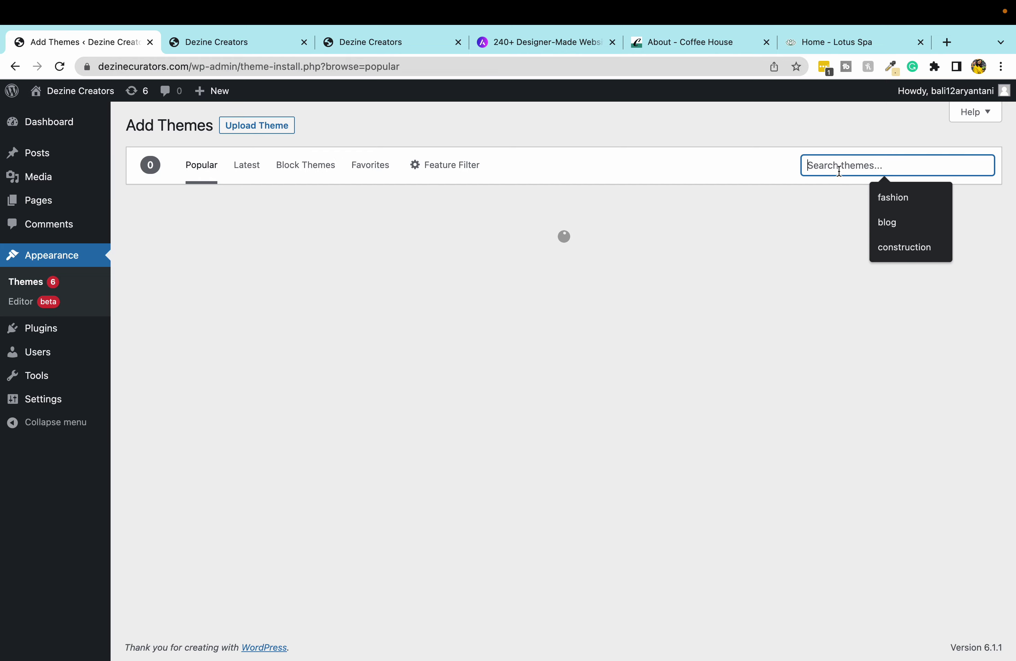
text(Astra)
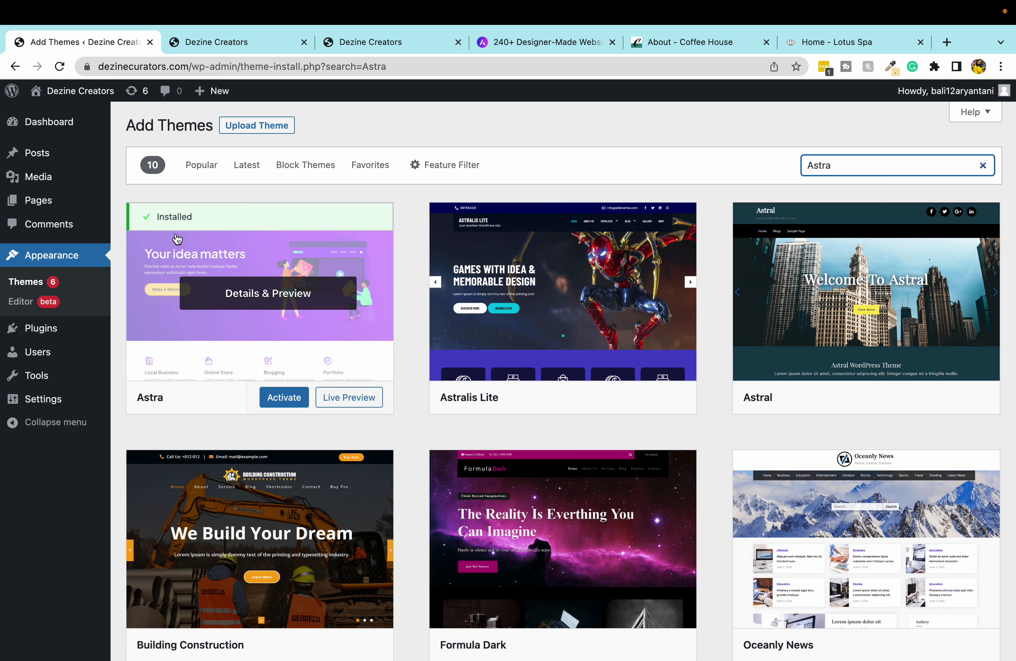
click(280, 404)
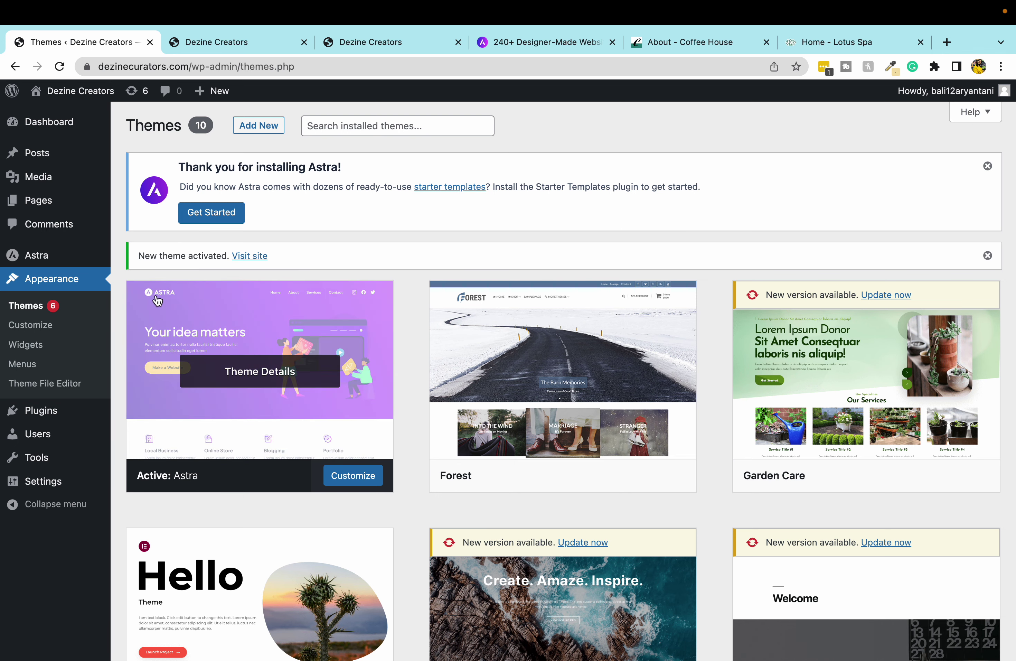
Examine the active Astra theme's details, including its description and tags, and close them
ctrl+scroll(156, 302, up, 5)
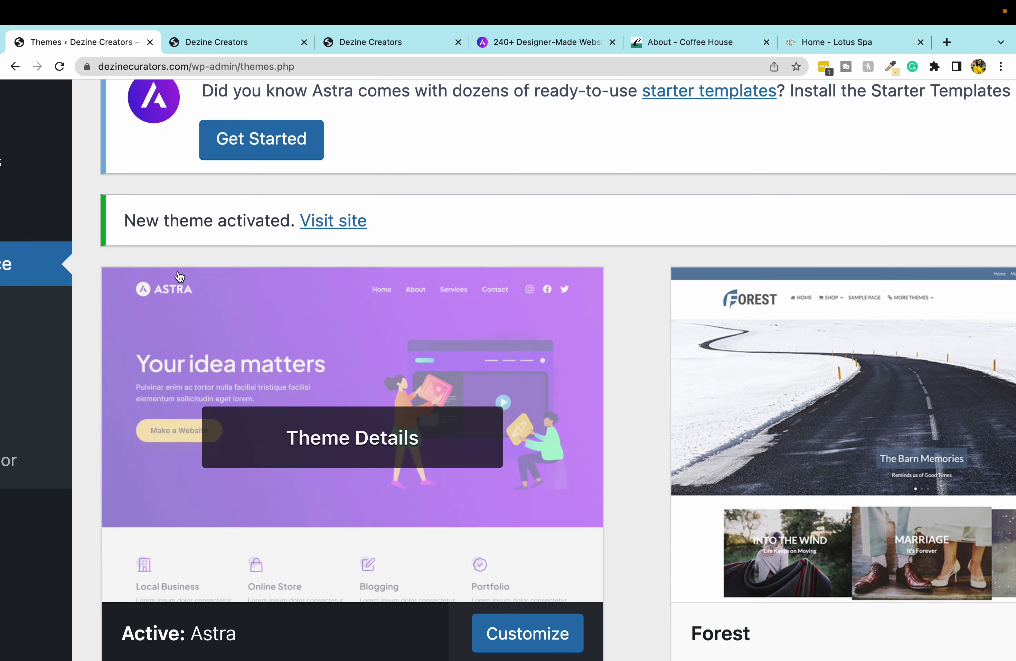
ctrl+scroll(152, 303, down, 5)
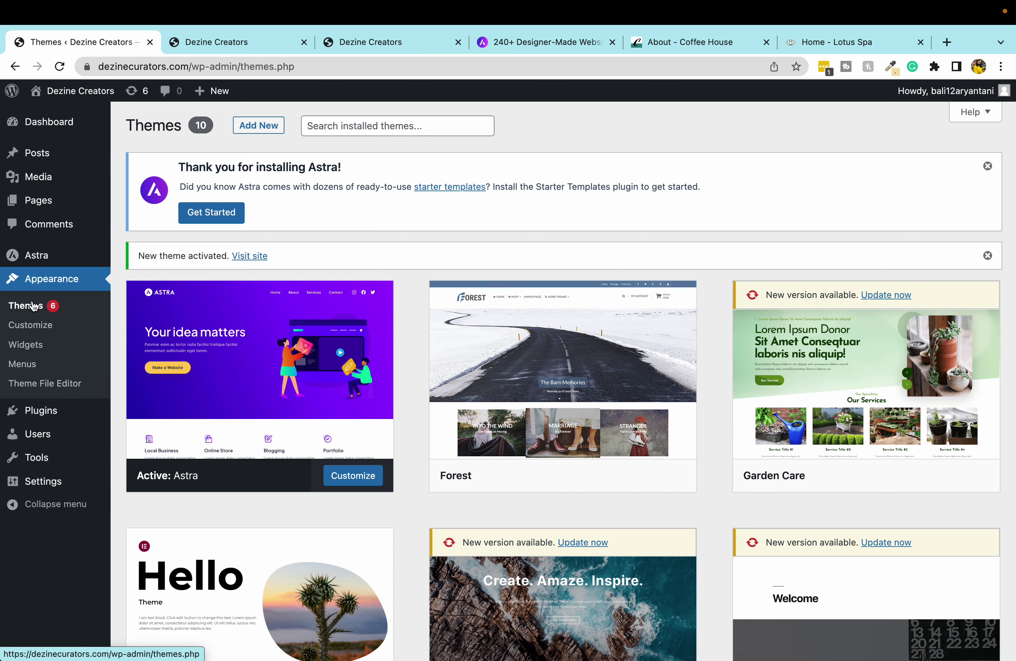
mouse_move(220, 424)
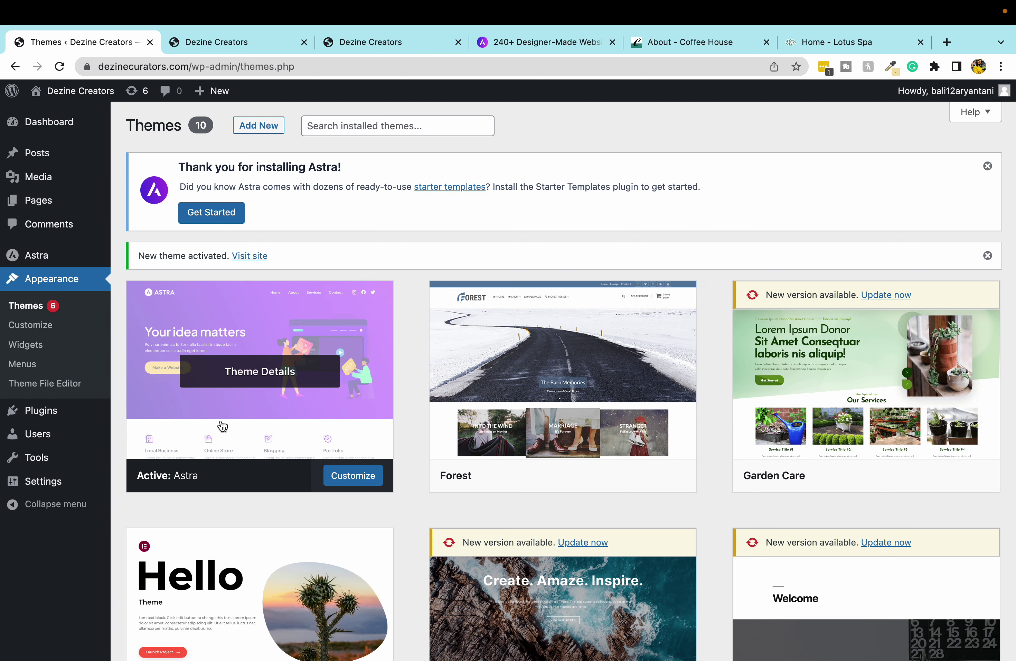
click(222, 426)
scroll(712, 515, down, 3)
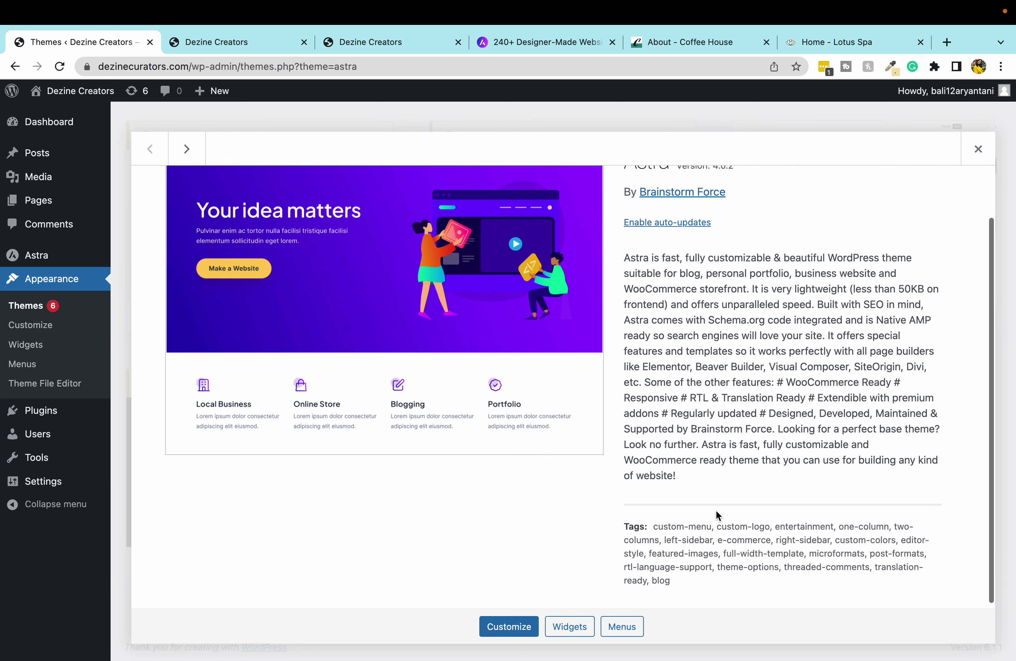
scroll(718, 519, up, 3)
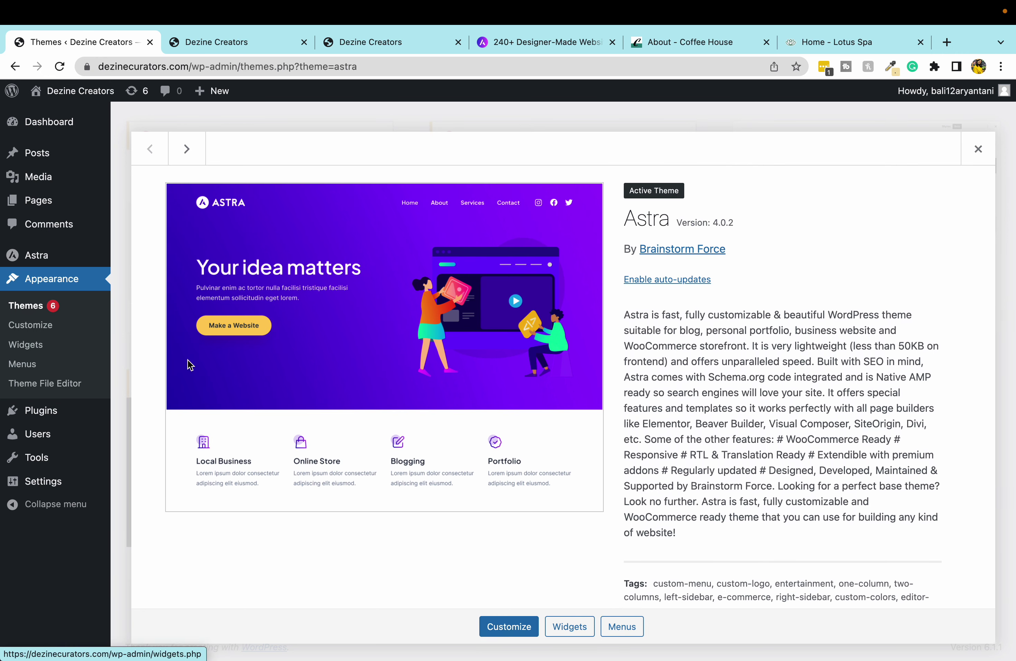
click(183, 151)
click(152, 150)
scroll(852, 413, down, 2)
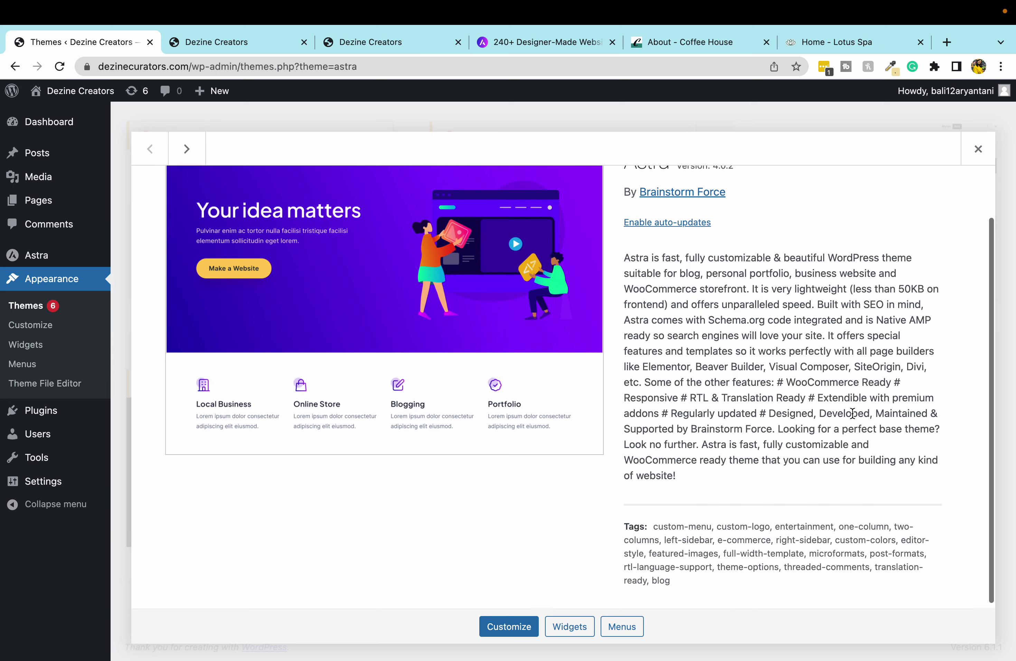
click(978, 149)
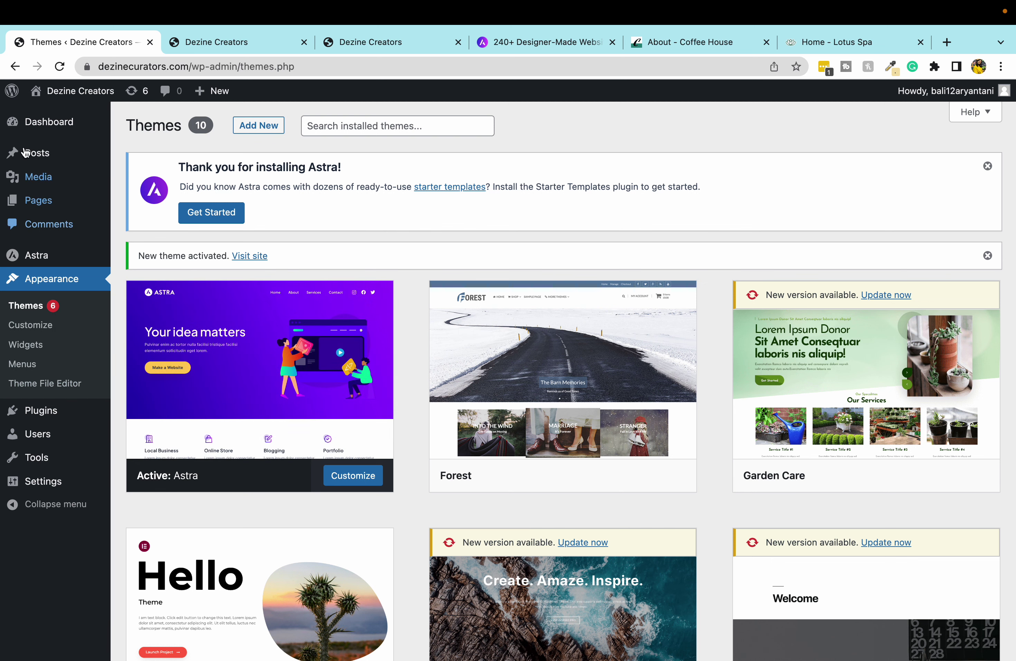
Install and activate the Starter Templates plugin from Astra's own settings area
mouse_move(34, 134)
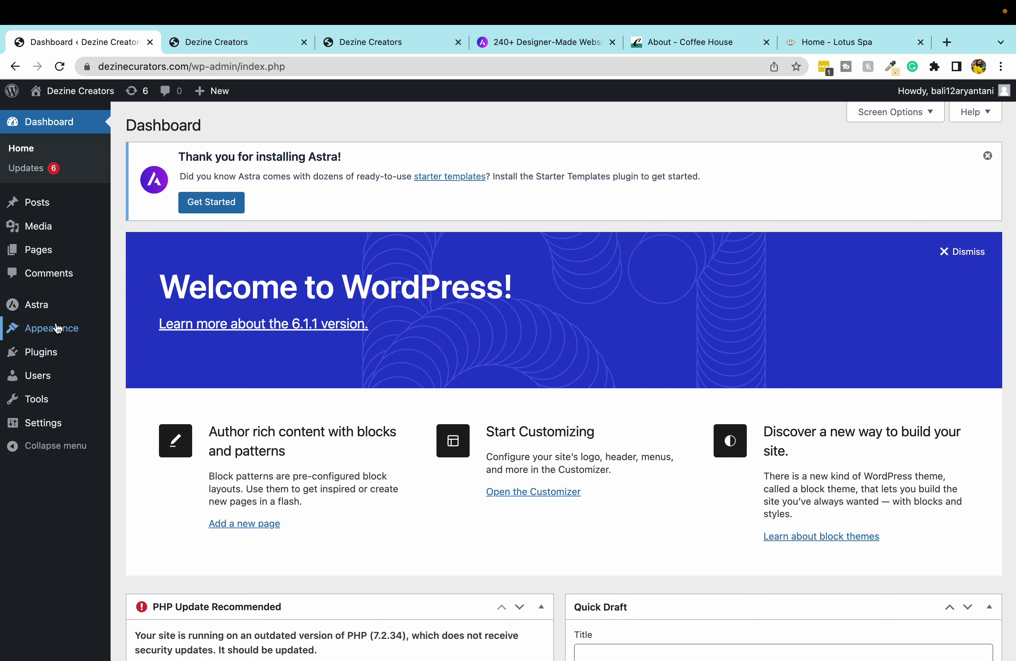
click(37, 305)
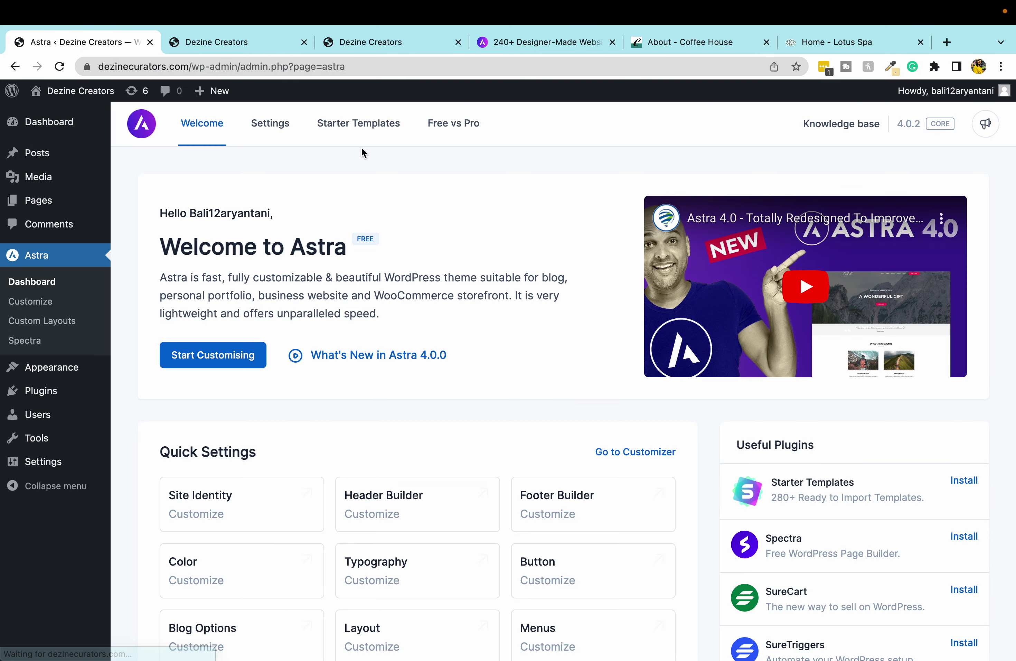
click(359, 131)
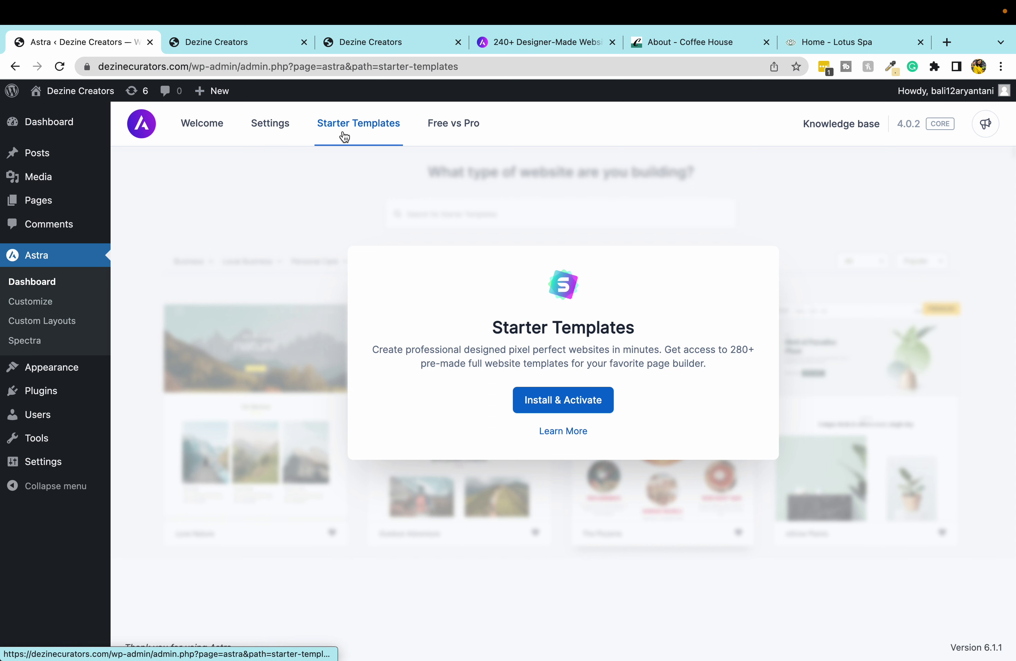
click(579, 399)
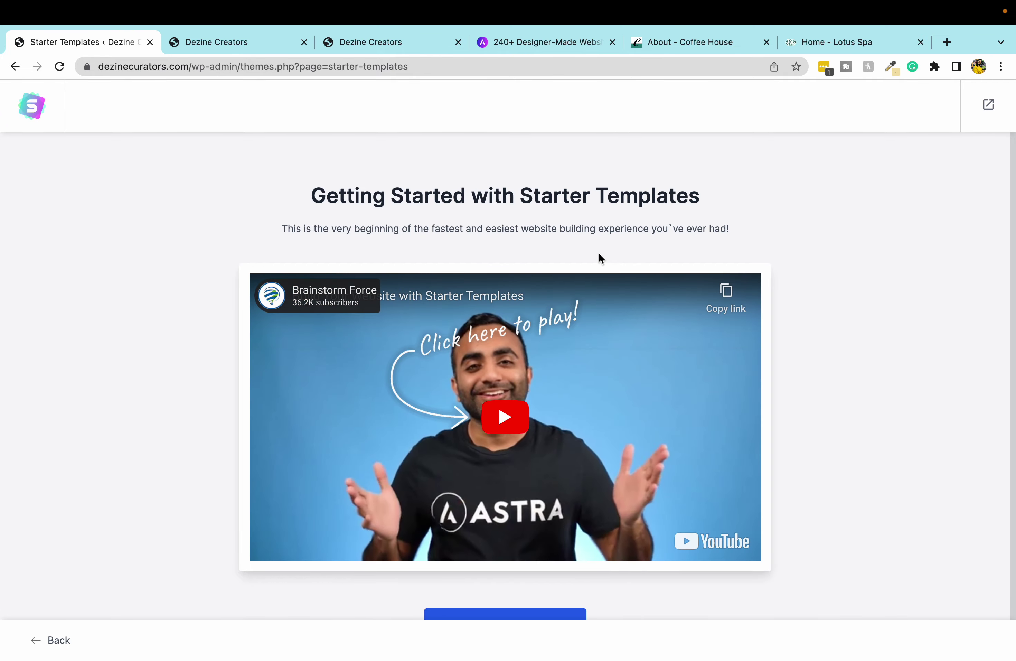
Start the Starter Templates setup and choose Elementor as the page builder
scroll(599, 254, down, 1)
click(469, 587)
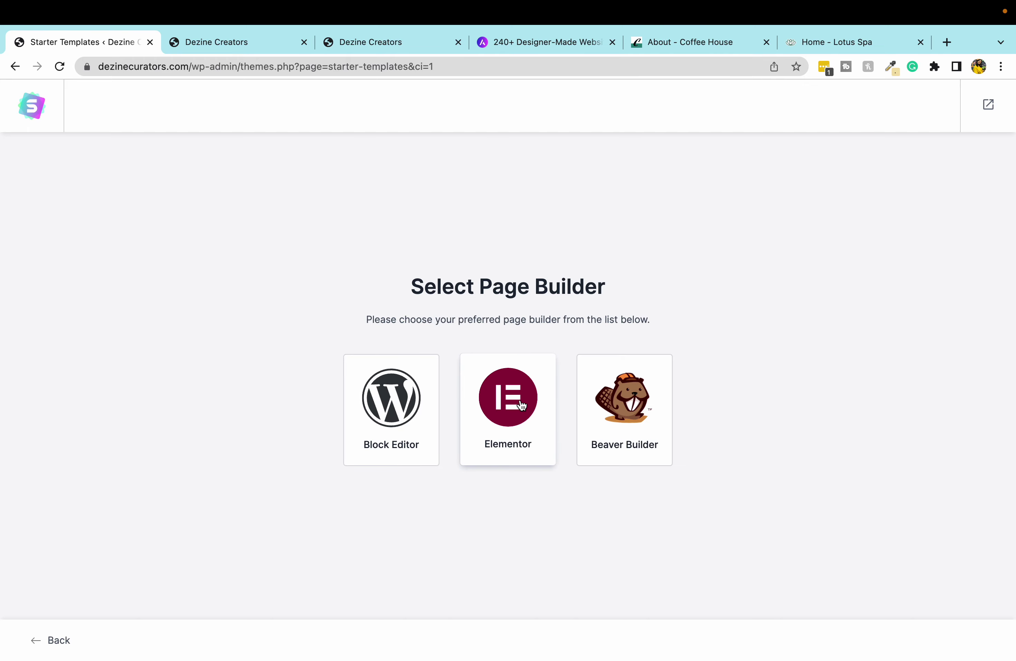
click(488, 407)
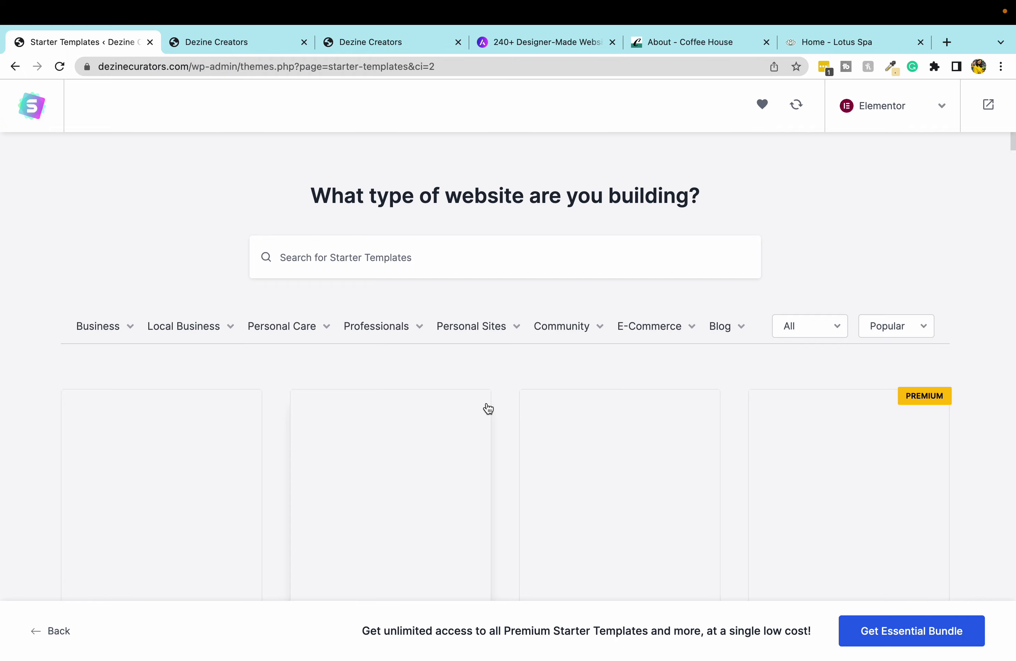
Search the Elementor starter templates for "coffee" and select the Coffee House template
scroll(489, 408, down, 6)
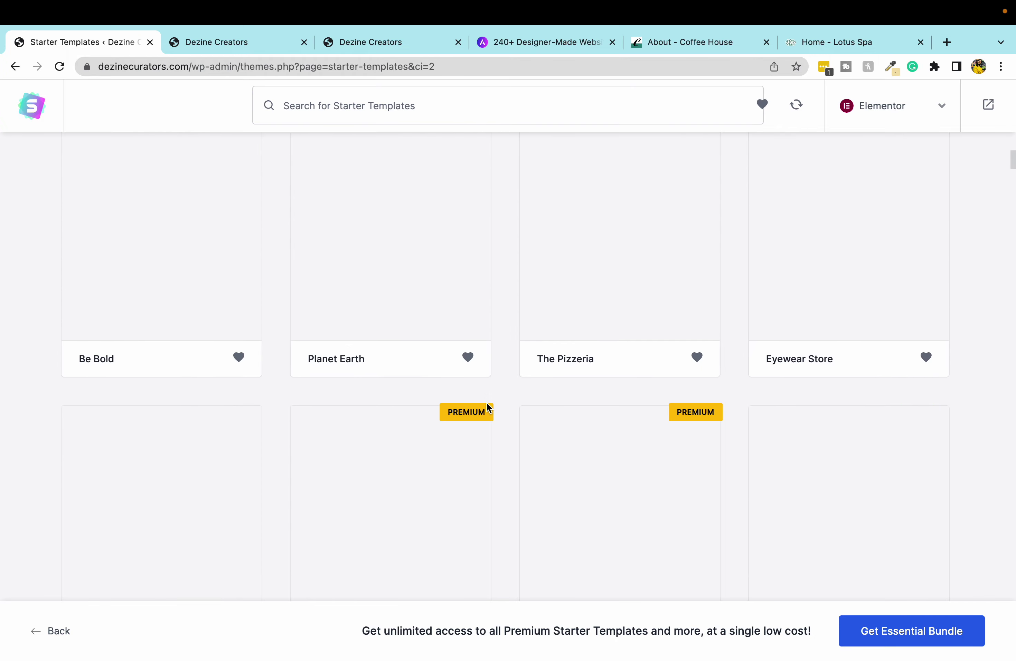
scroll(487, 407, up, 10)
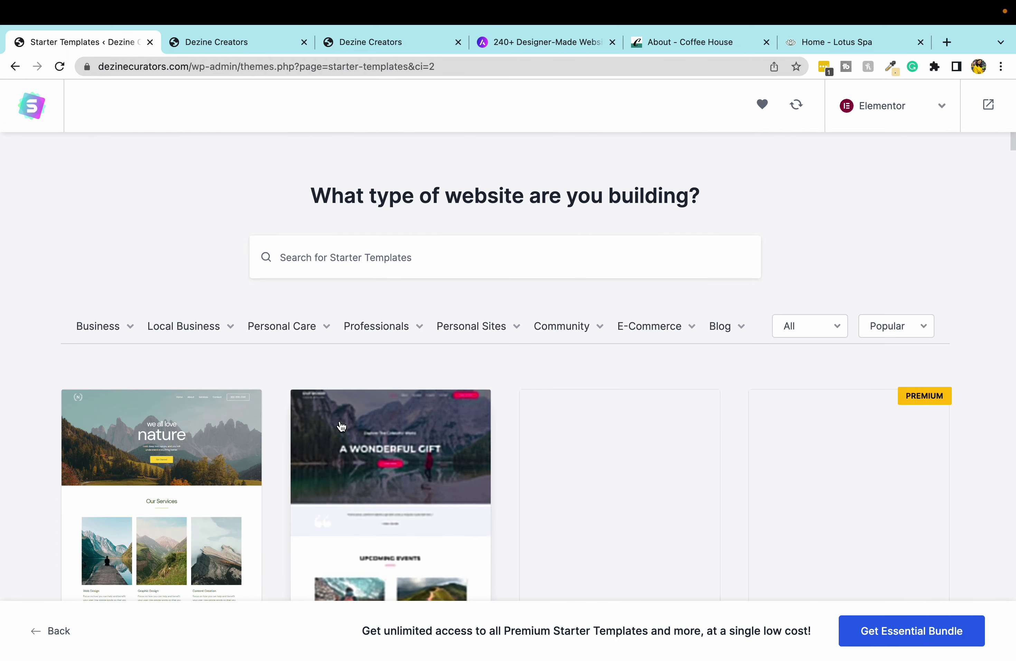
scroll(341, 426, down, 8)
scroll(341, 426, up, 5)
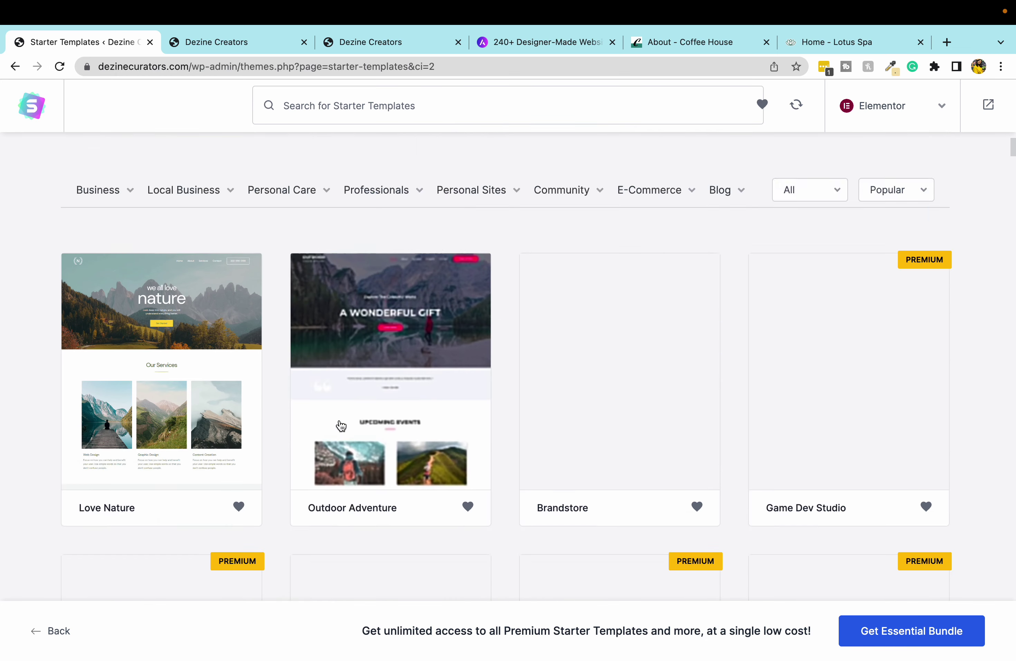
scroll(341, 426, up, 3)
text(c)
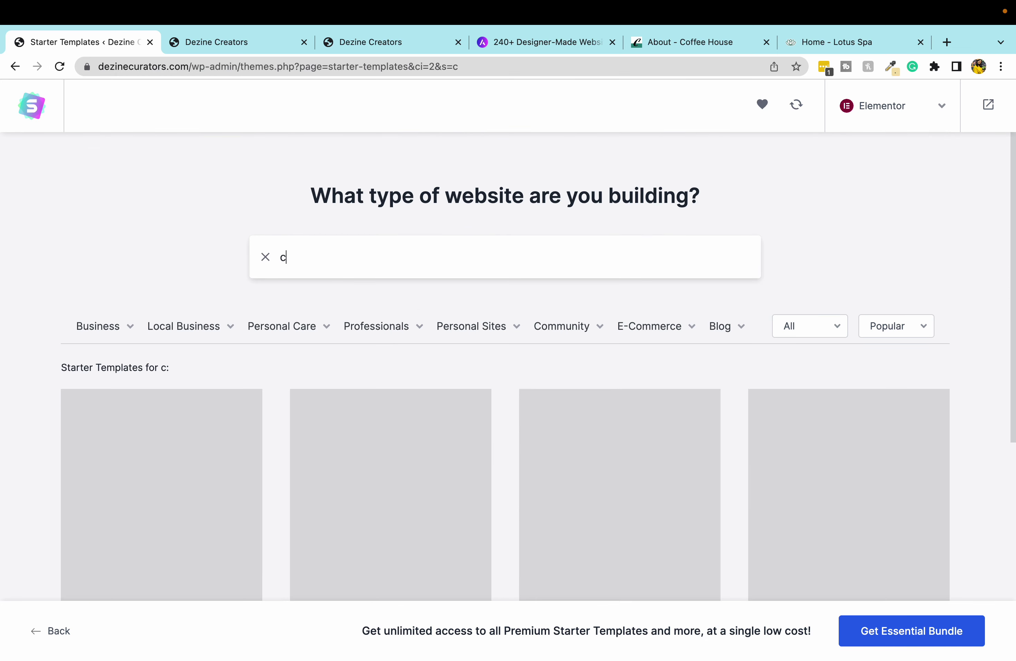
text(offee)
scroll(506, 483, down, 2)
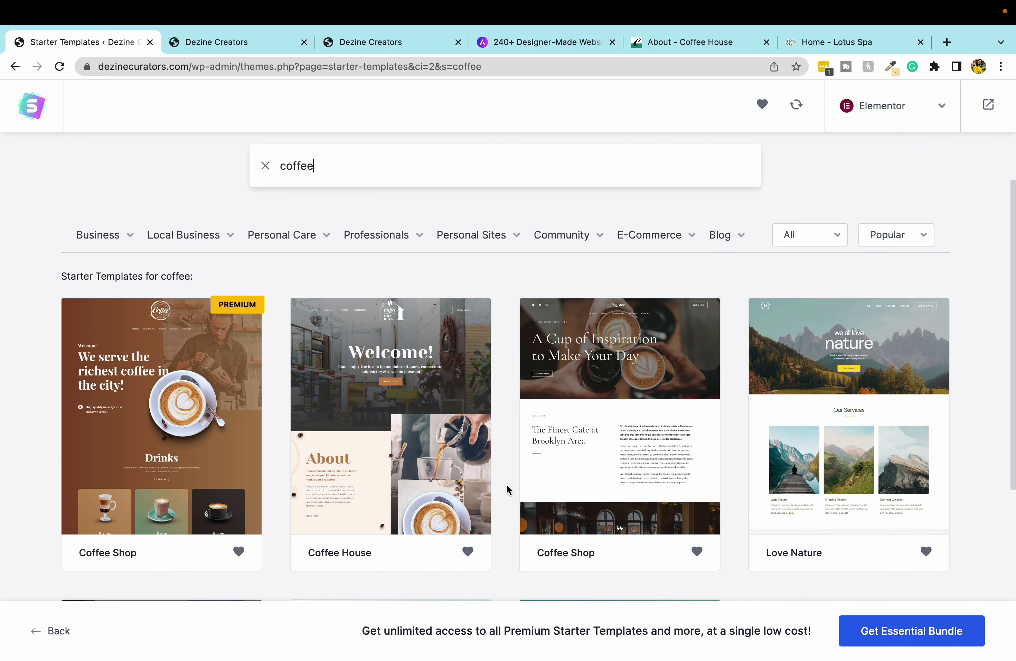
scroll(507, 483, down, 1)
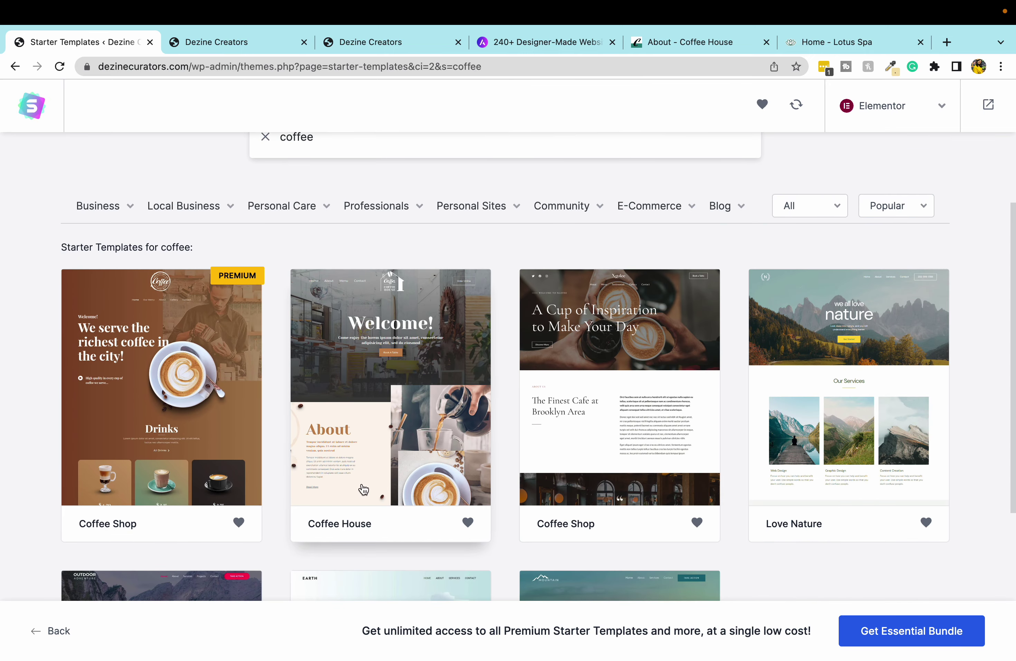
click(339, 342)
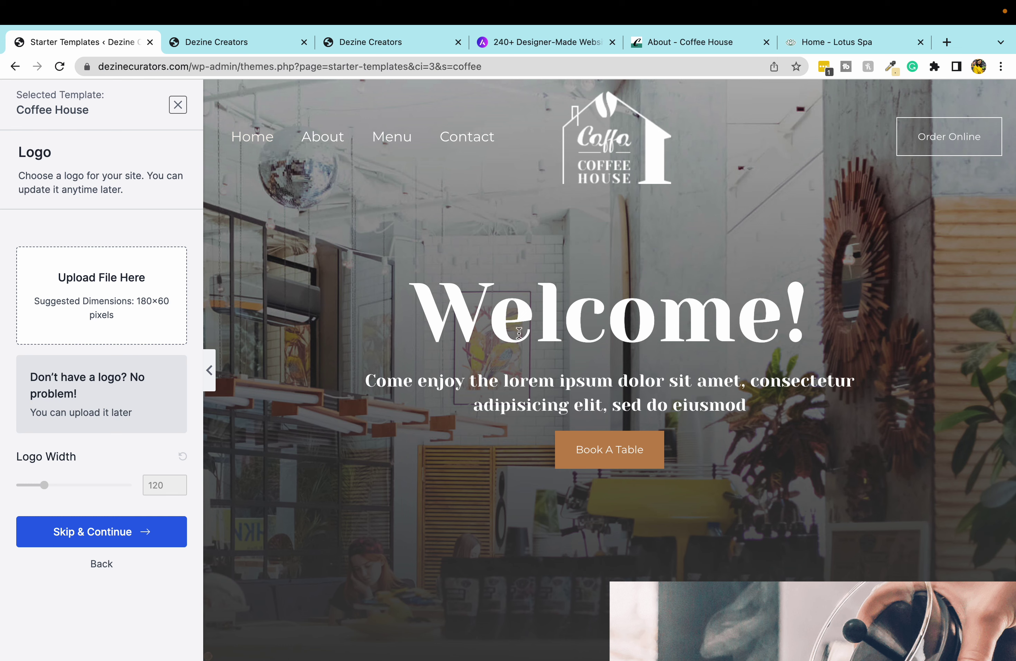
Build the website from Coffee House without uploading a logo, keeping default colors, fonts and import options and leaving the personal details blank
click(79, 531)
scroll(77, 532, down, 4)
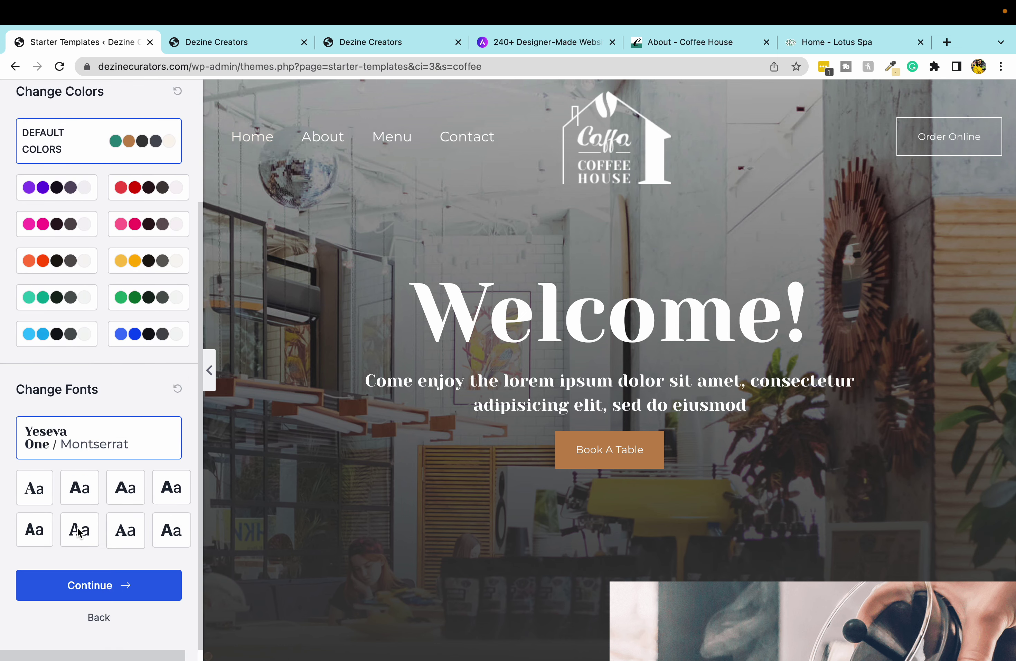
click(93, 584)
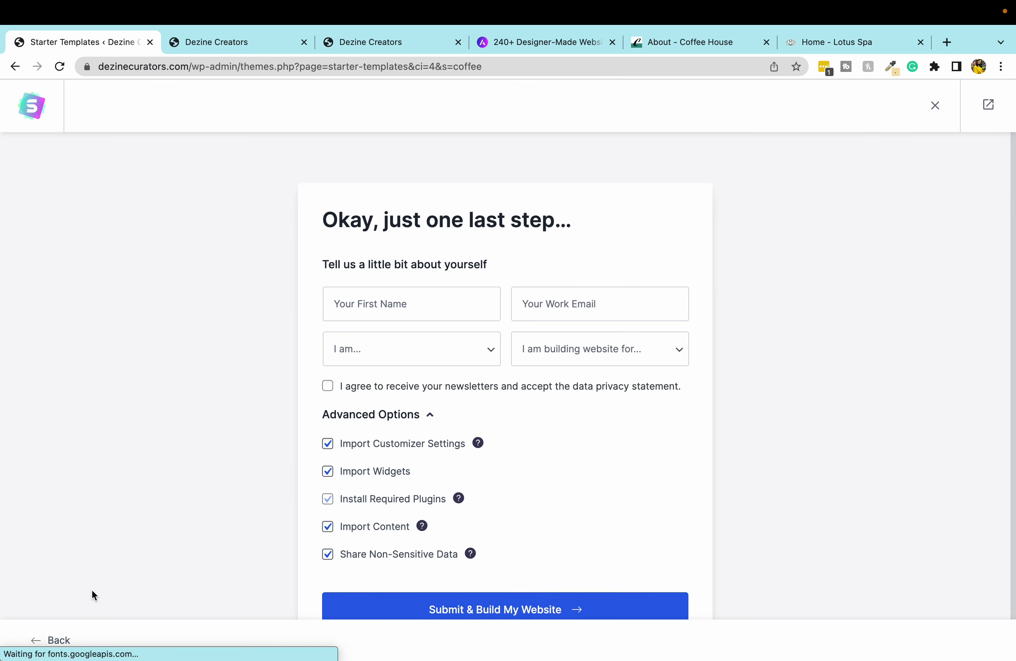
scroll(639, 300, down, 2)
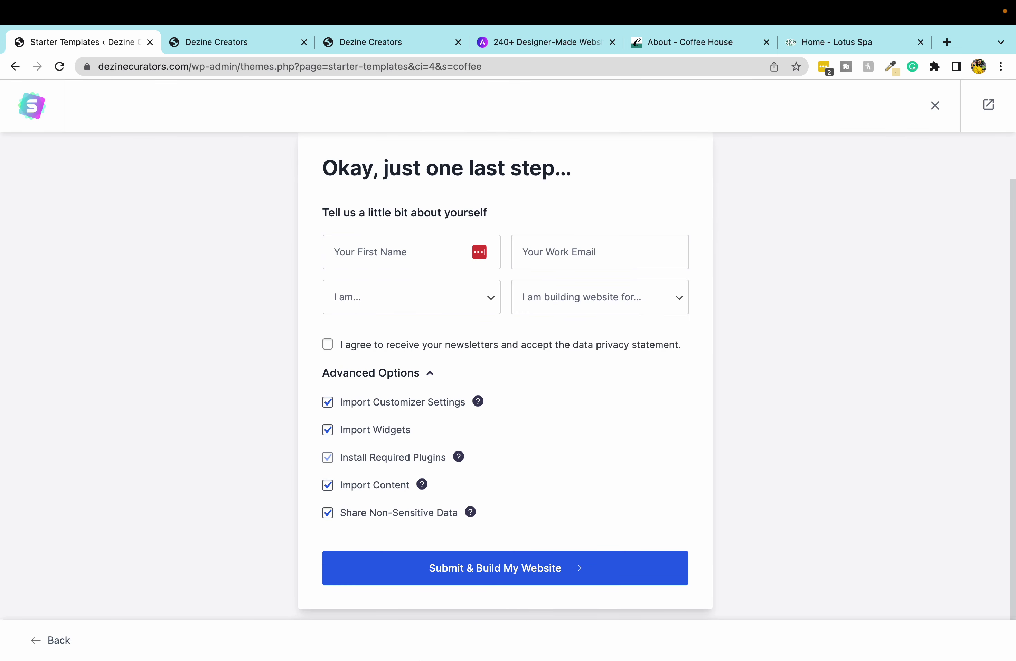
click(537, 562)
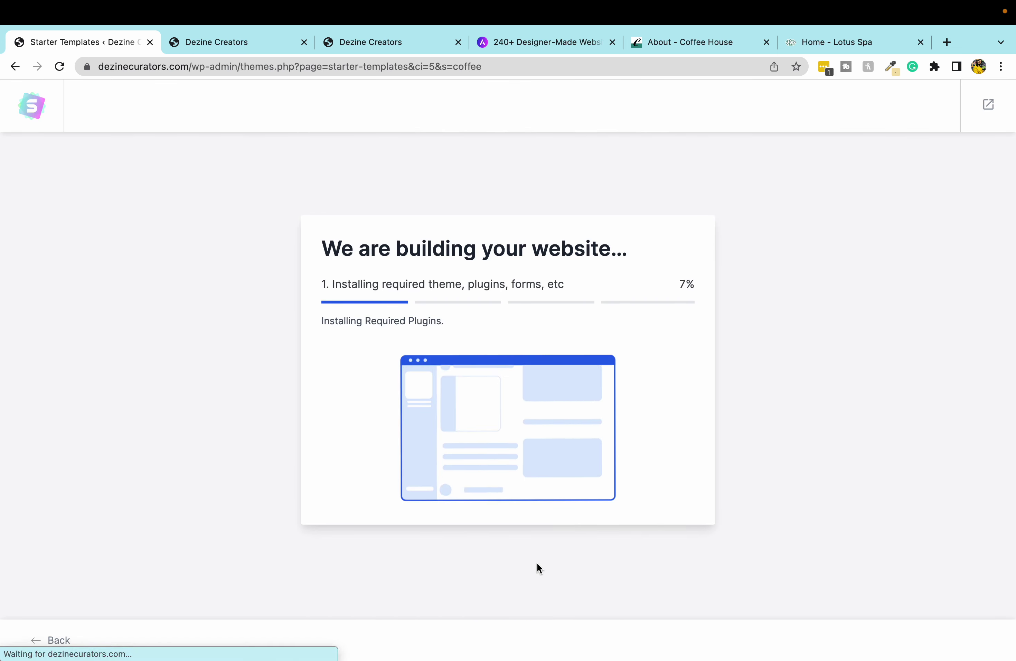